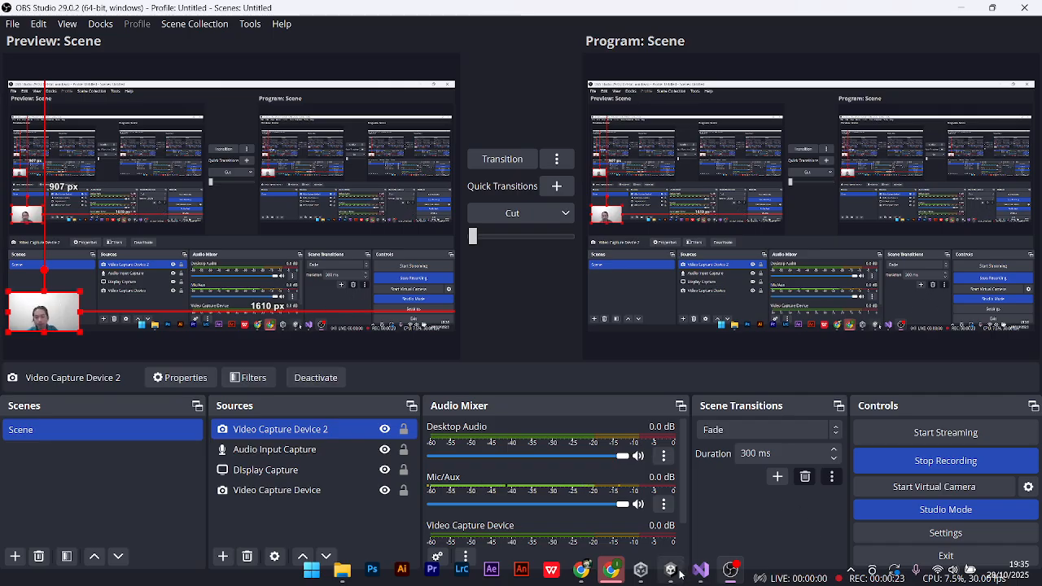
Switch to the Unity game project and inspect the environment with the windmill, trees and houses up close in the scene
mouse_move(677, 570)
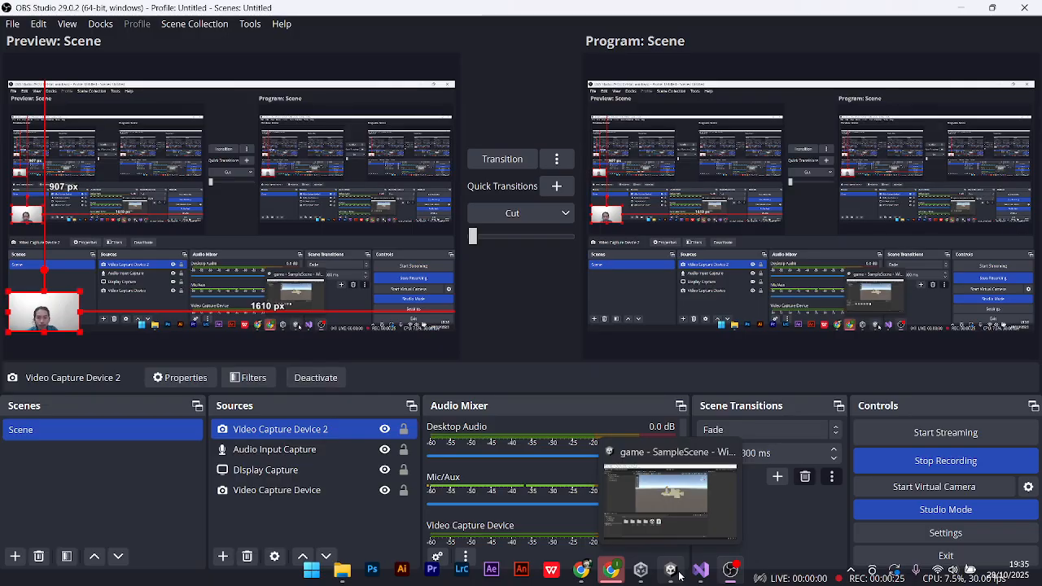
left_click(674, 578)
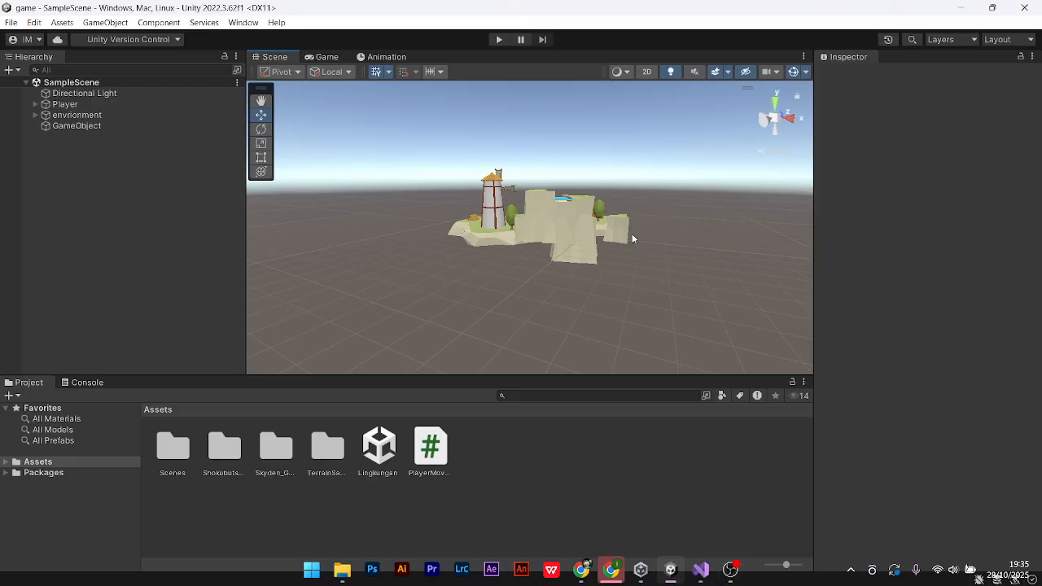
left_click_drag(651, 213, 634, 178, "alt")
right_click_drag(633, 179, 717, 209)
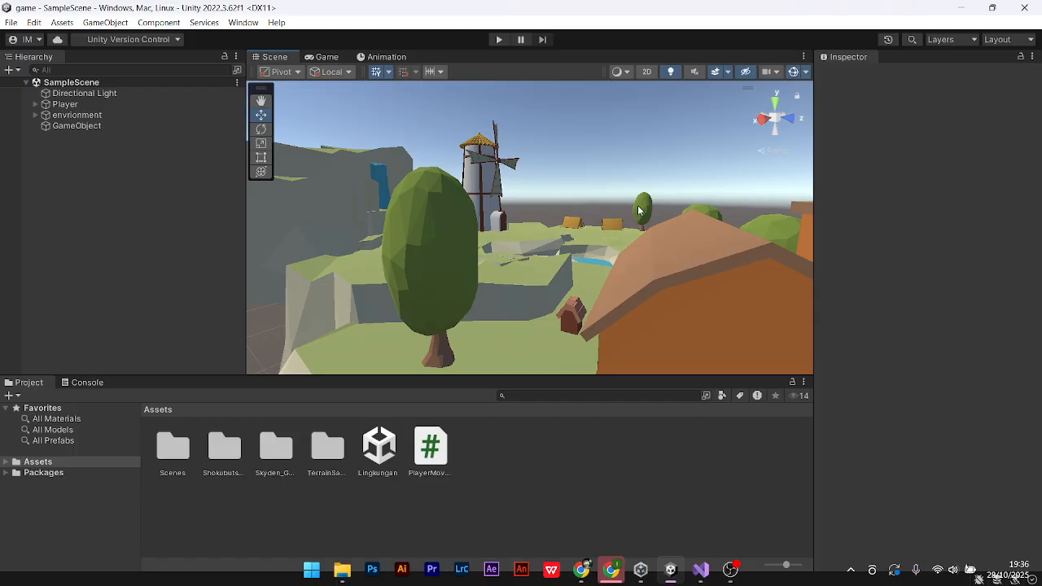
Look inside the Shokubutsu Studio asset's Free Low Poly Cubic Humans folder and return to the top-level Assets folder
left_click(225, 457)
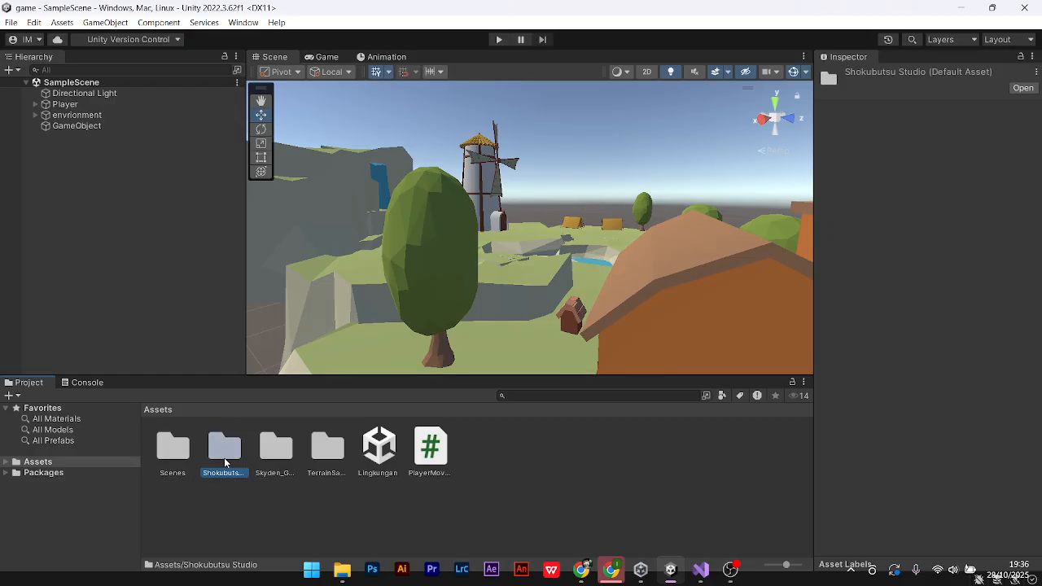
left_click(217, 495)
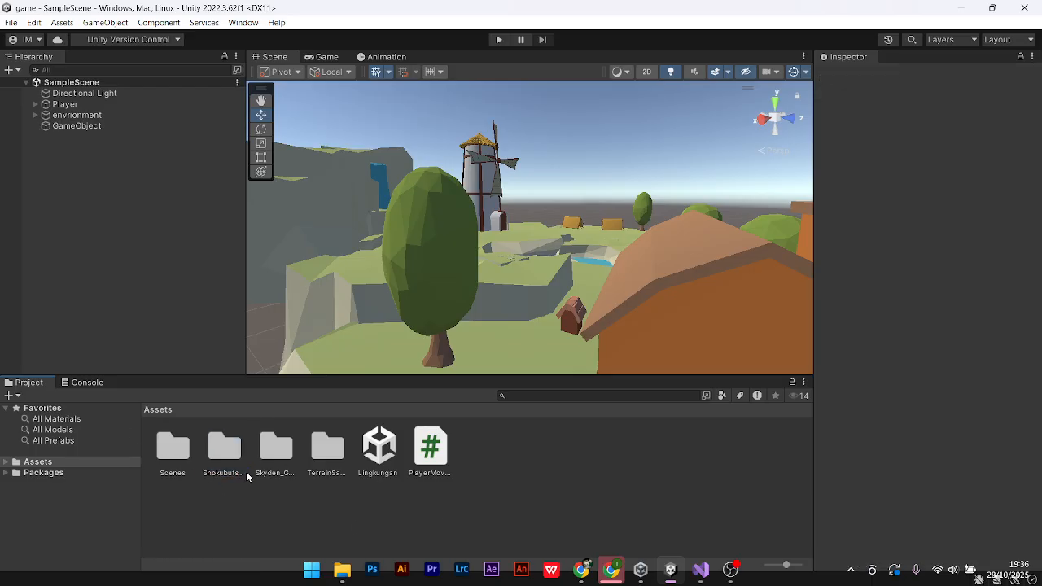
double_click(246, 472)
double_click(174, 460)
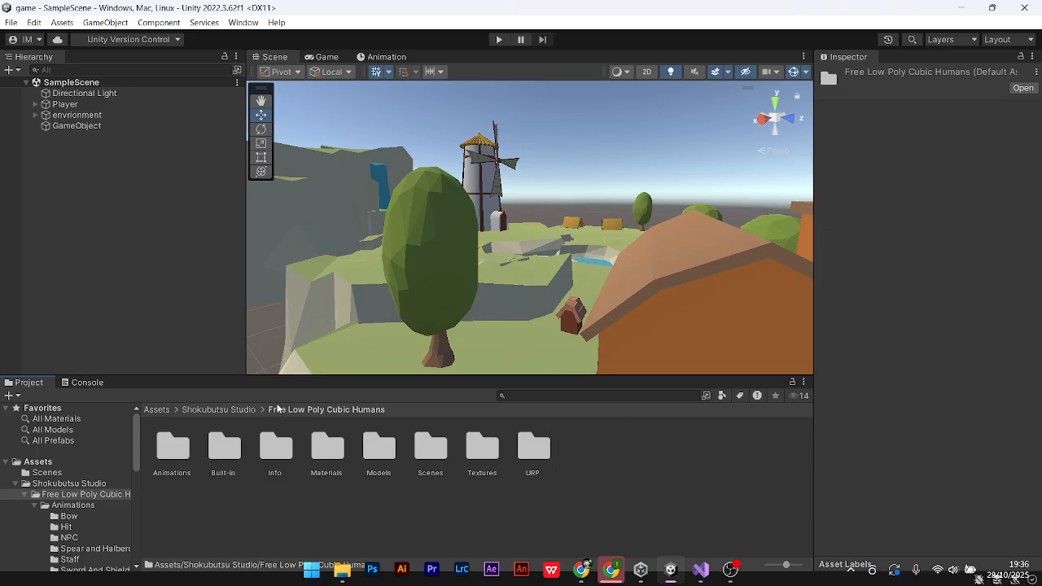
left_click(236, 411)
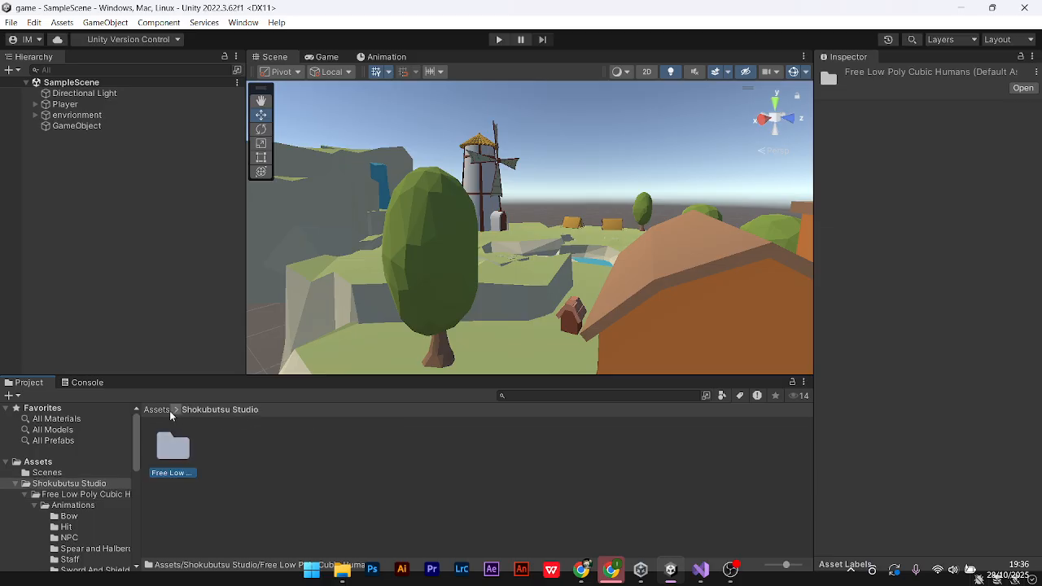
left_click(163, 409)
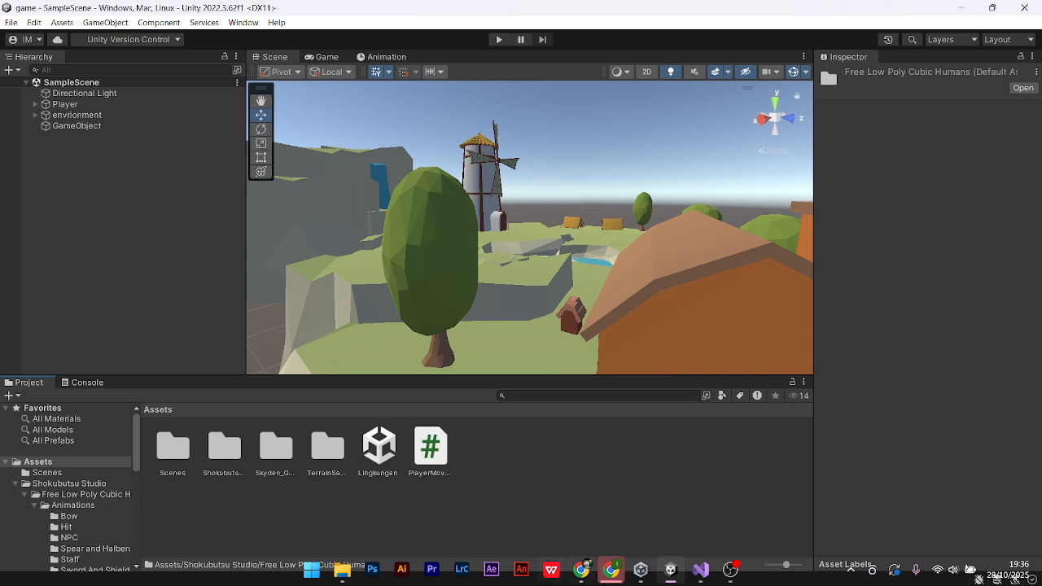
Switch to the Unity Asset Store in Chrome and open the 3D Environments category
left_click(585, 581)
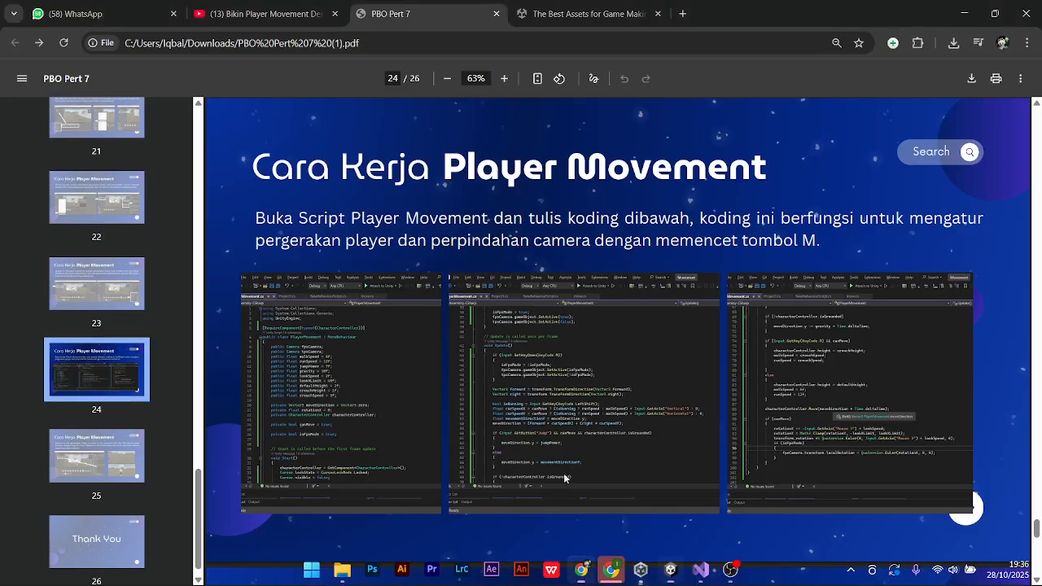
left_click(590, 14)
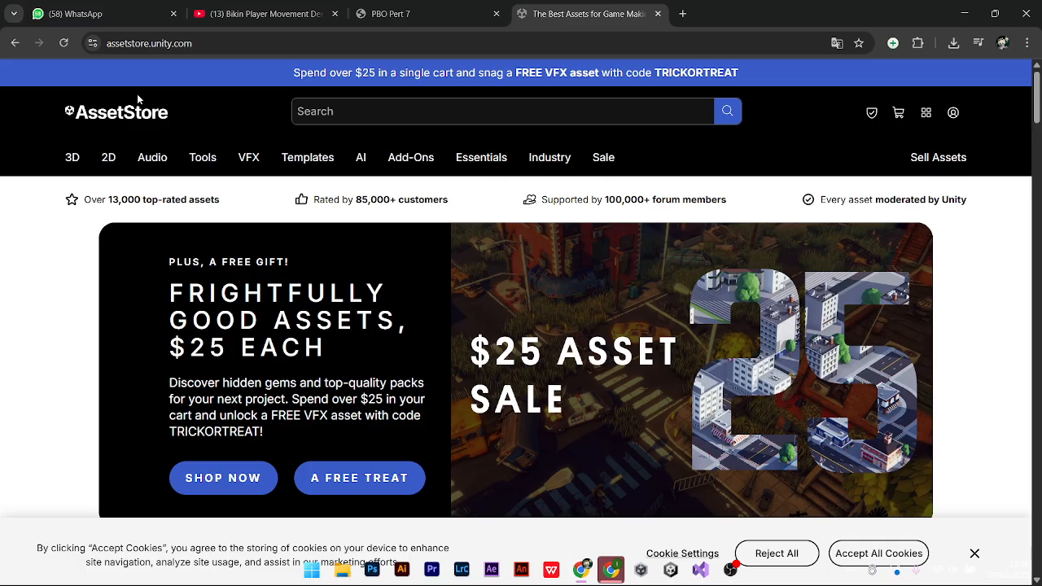
mouse_move(79, 160)
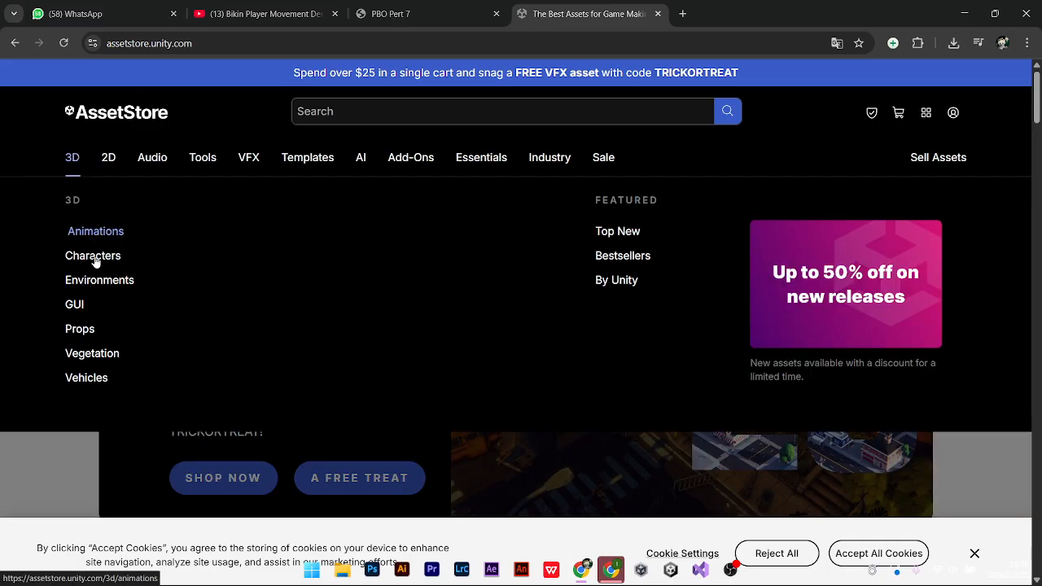
mouse_move(111, 163)
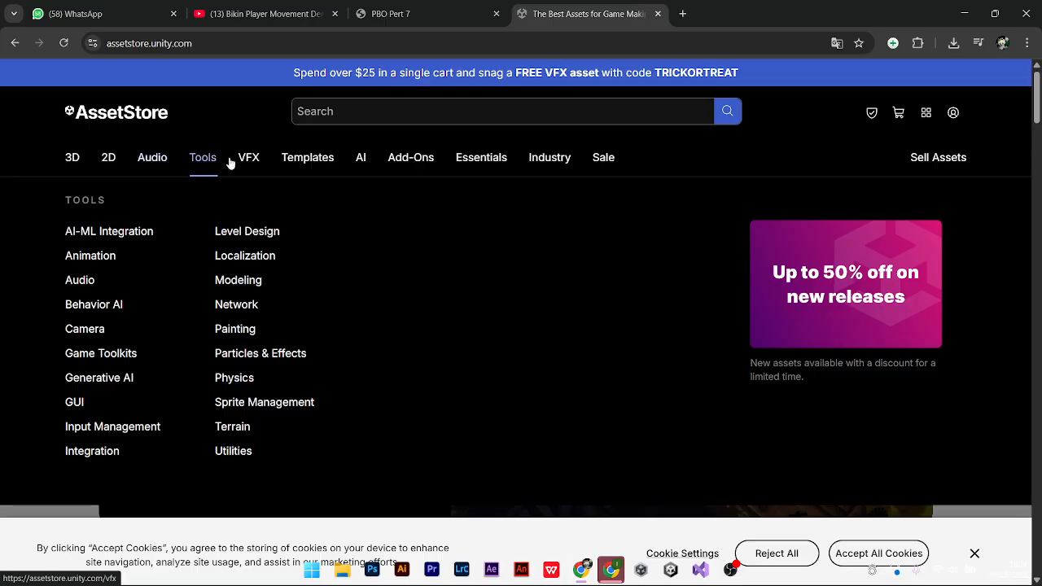
mouse_move(623, 167)
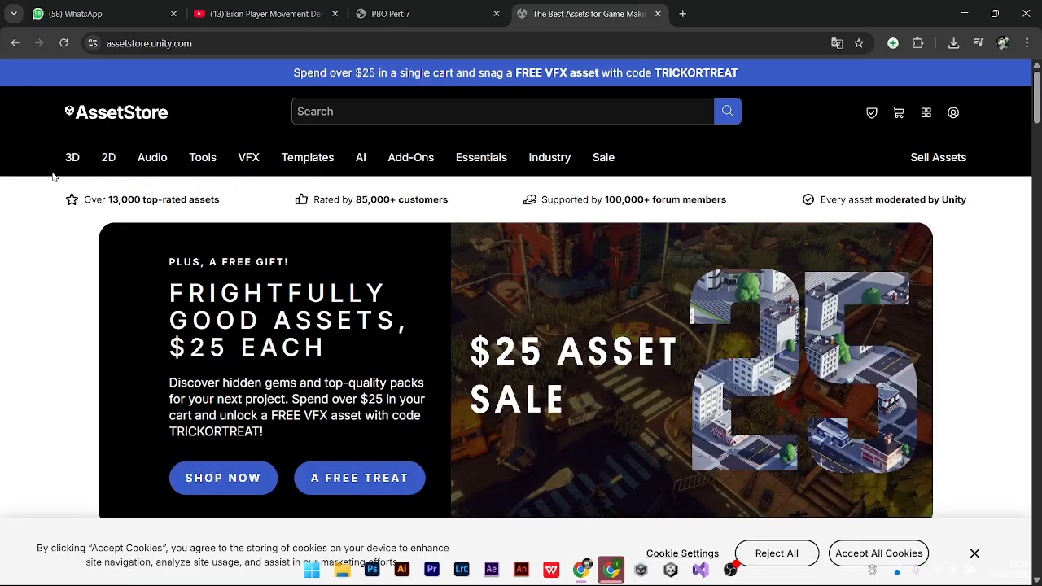
mouse_move(57, 177)
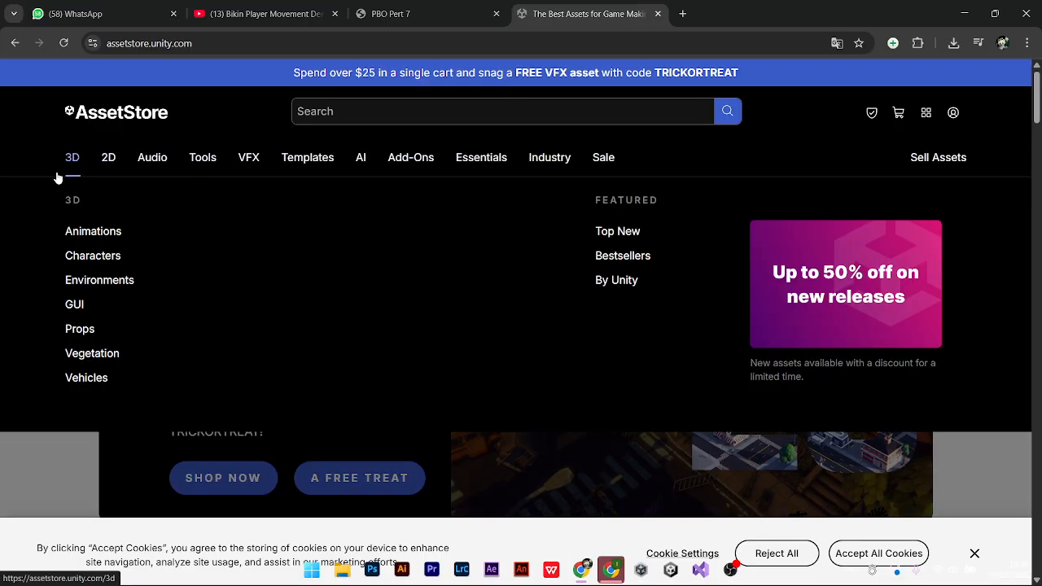
left_click(101, 282)
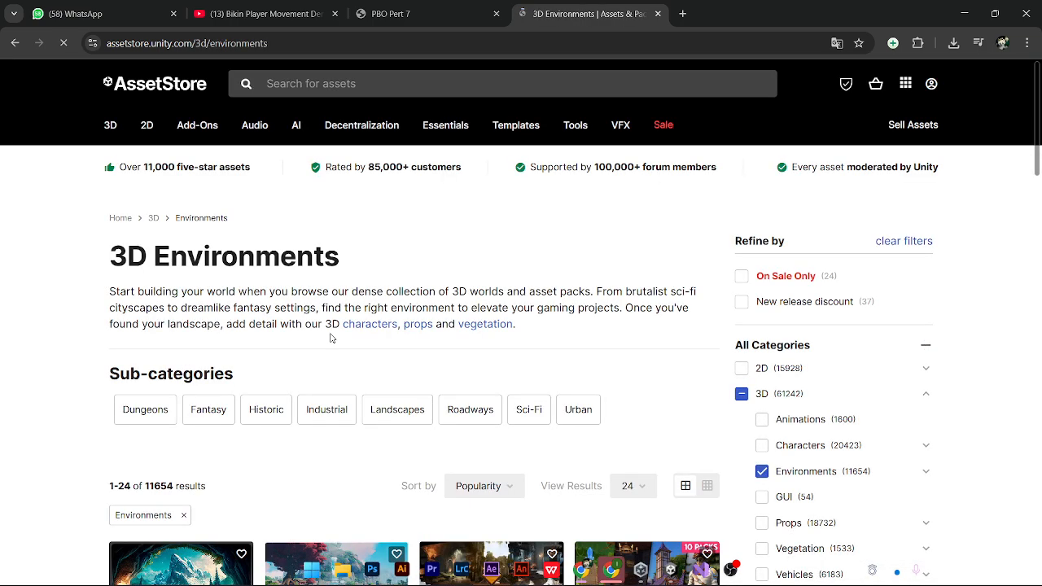
Look over the 3D Environments listing and sort it by Price (Low to High)
scroll(359, 323, "down", 2)
scroll(140, 383, "down", 1)
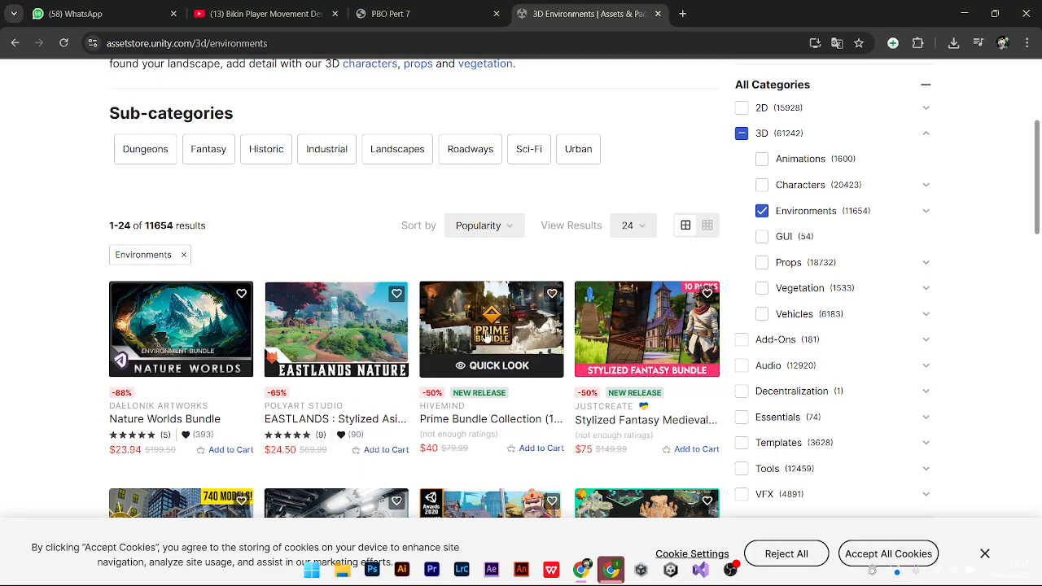
scroll(647, 342, "down", 2)
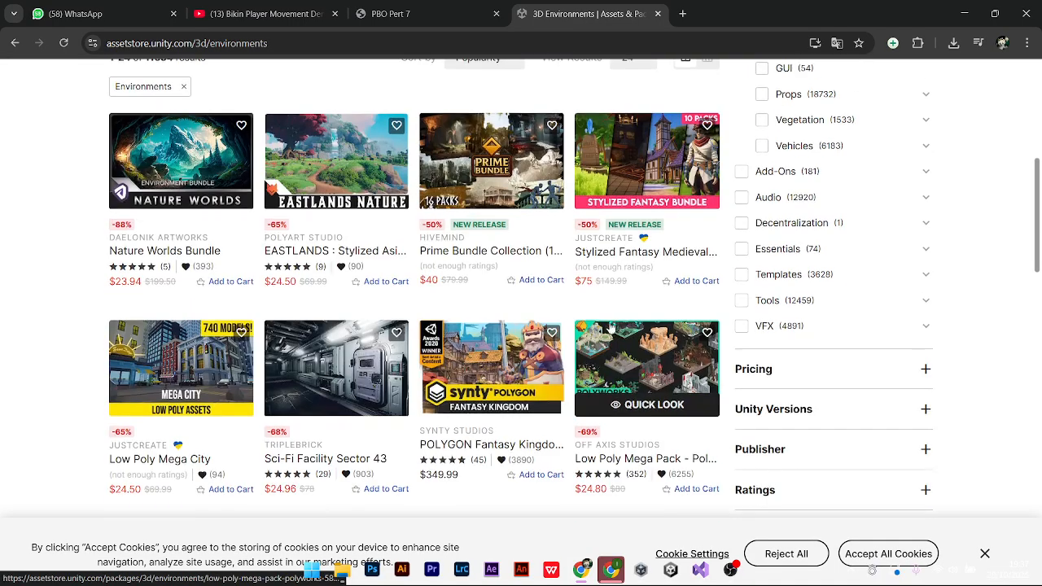
scroll(488, 310, "up", 5)
scroll(474, 287, "down", 1)
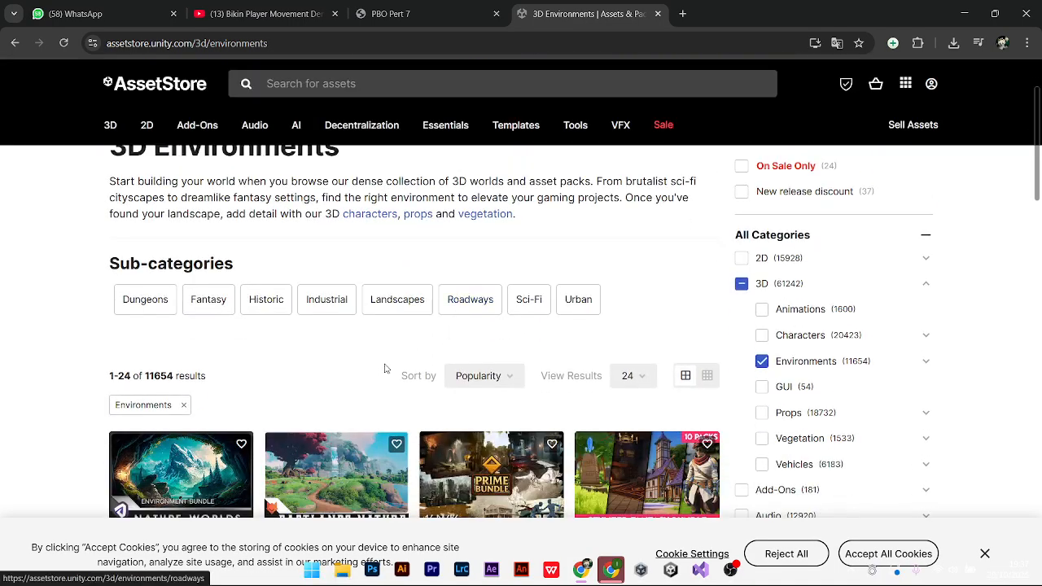
scroll(407, 277, "up", 1)
scroll(414, 240, "up", 1)
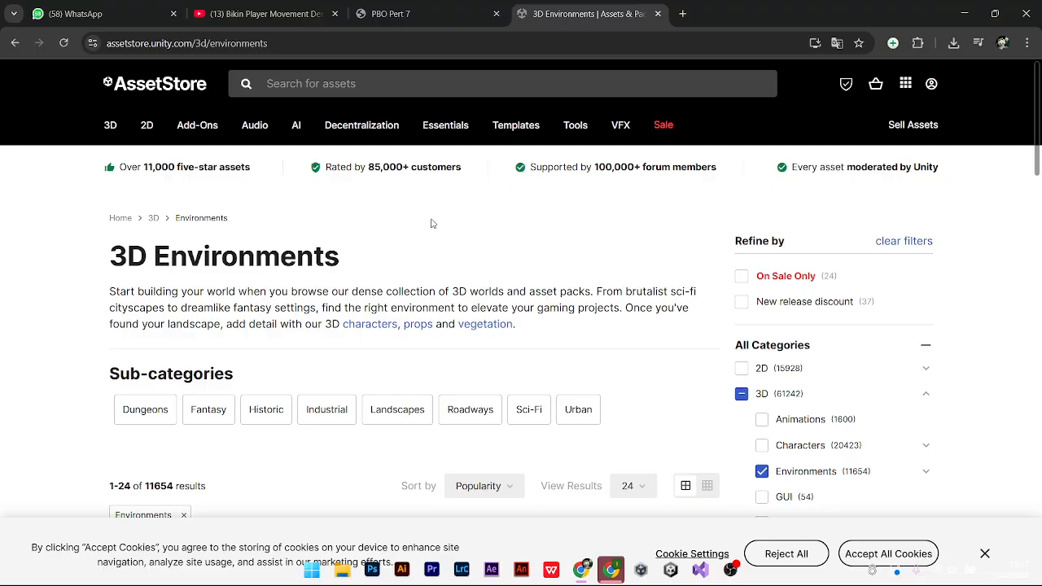
scroll(433, 223, "down", 2)
left_click(473, 336)
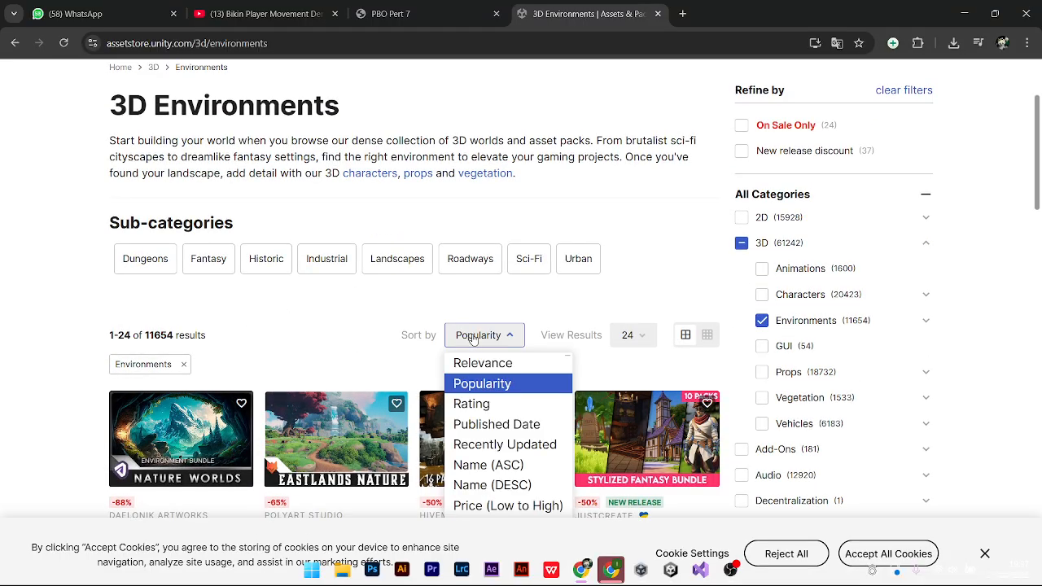
left_click(499, 505)
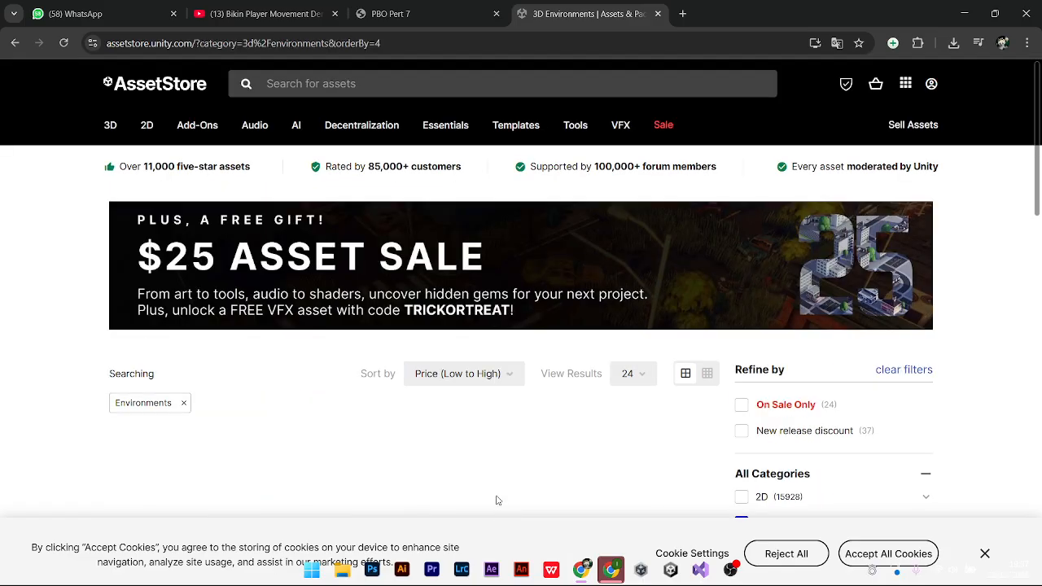
Examine the free environment packages on the first results page for one that suits the game
scroll(466, 330, "down", 2)
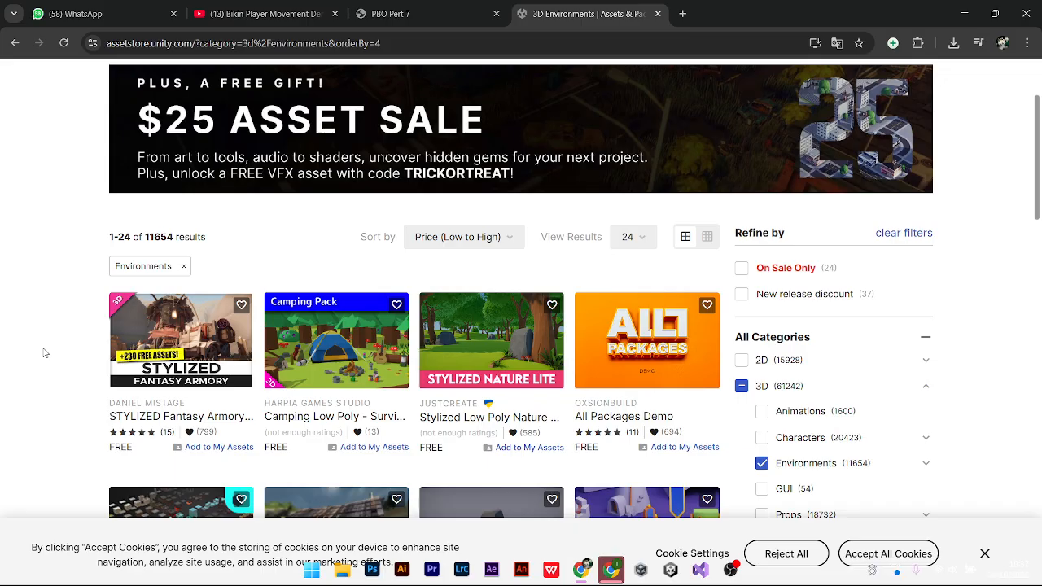
scroll(643, 344, "down", 2)
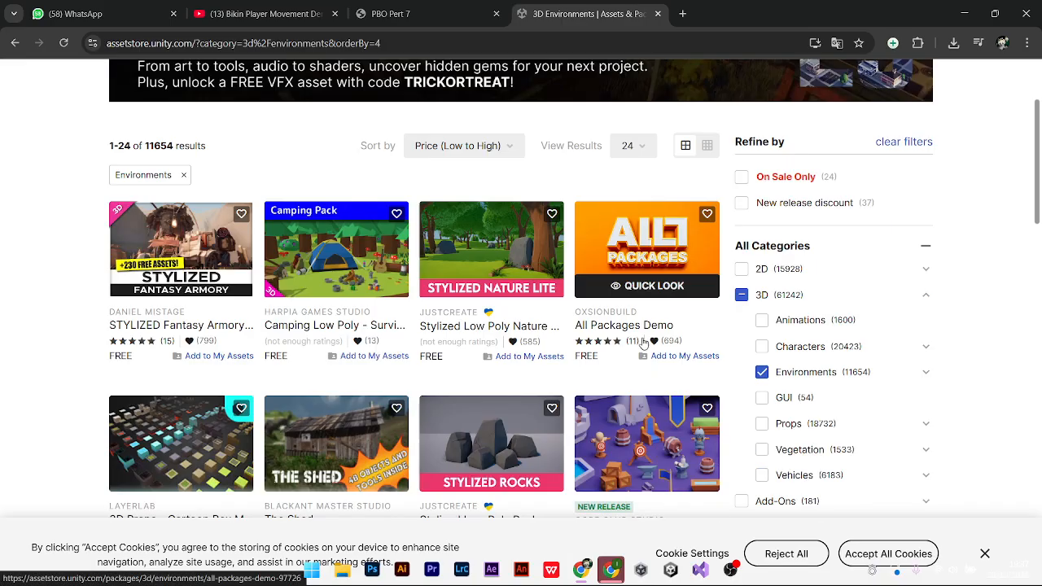
scroll(465, 360, "down", 2)
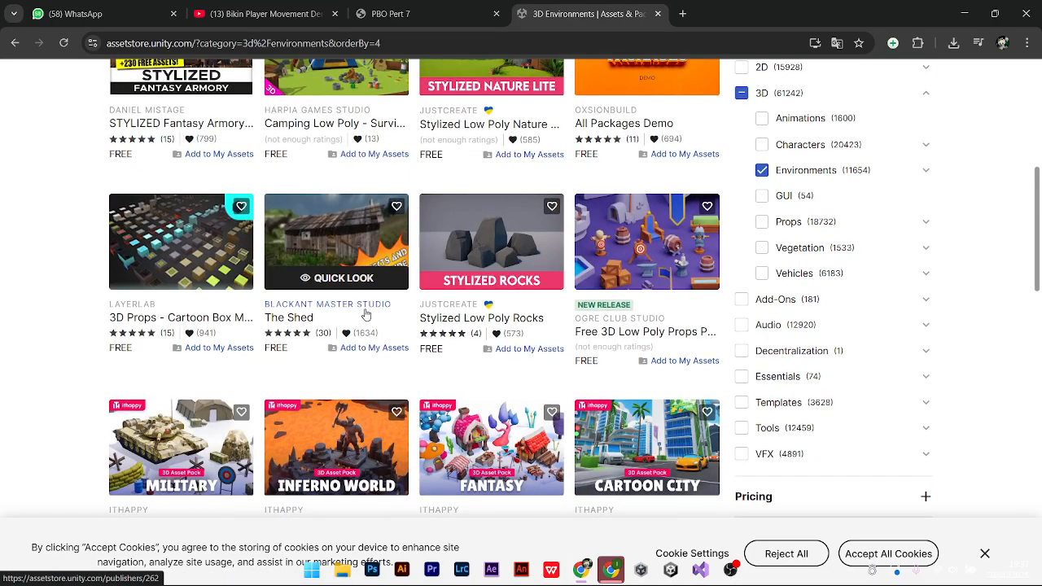
scroll(393, 305, "down", 3)
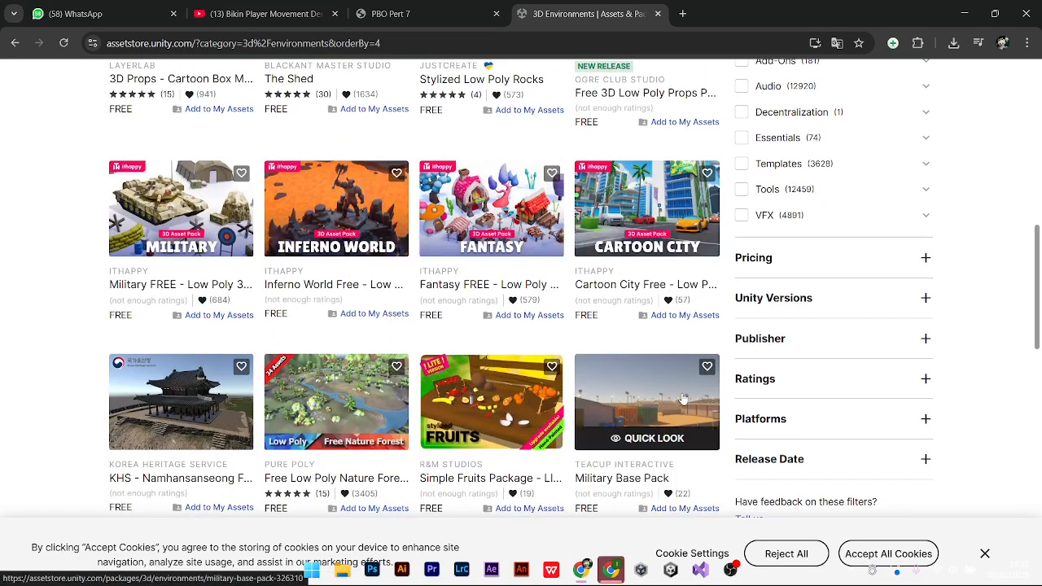
scroll(488, 391, "down", 2)
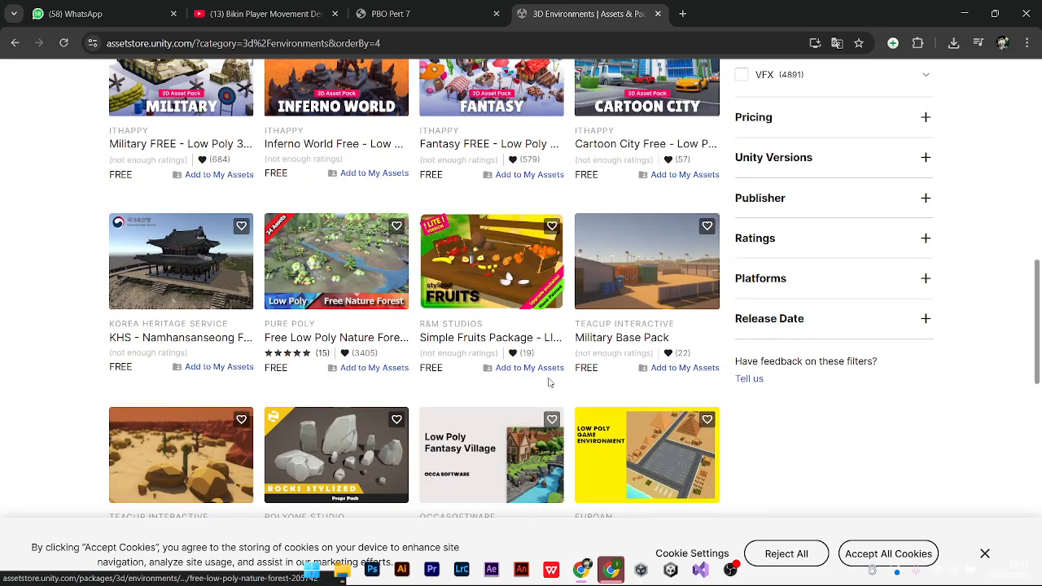
scroll(561, 317, "down", 1)
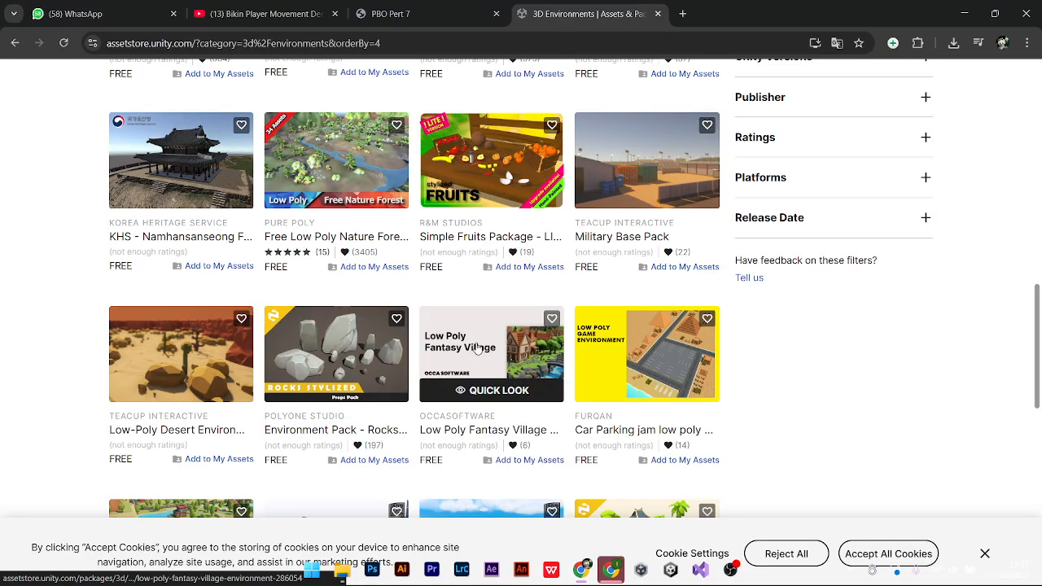
scroll(245, 383, "down", 2)
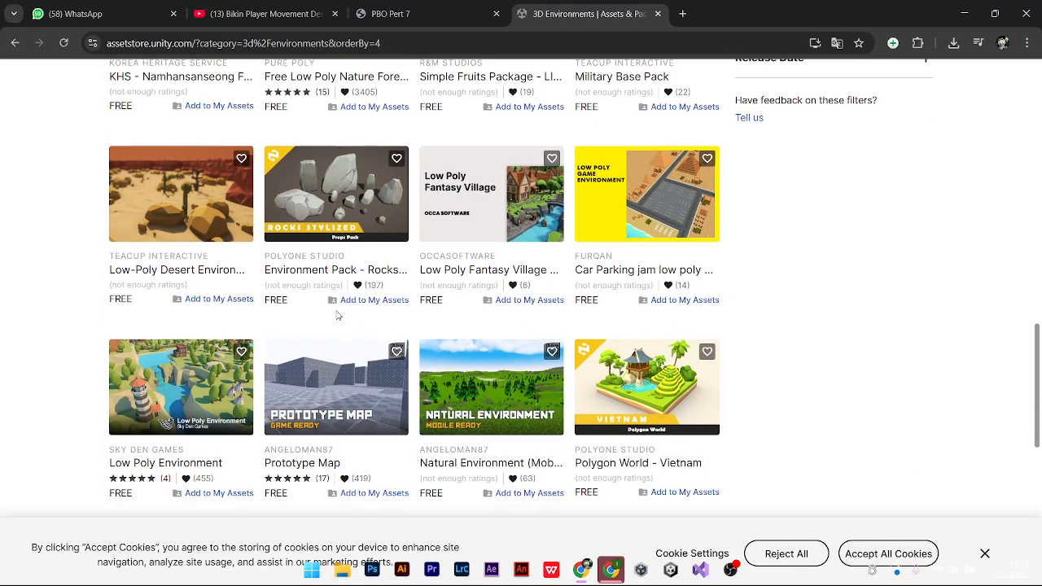
scroll(333, 314, "down", 1)
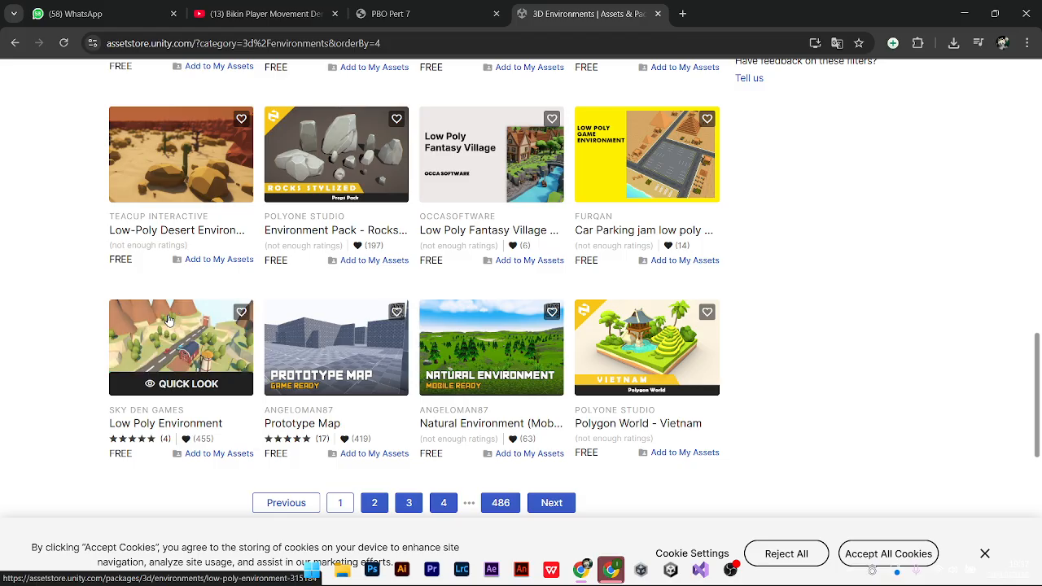
scroll(199, 342, "up", 1)
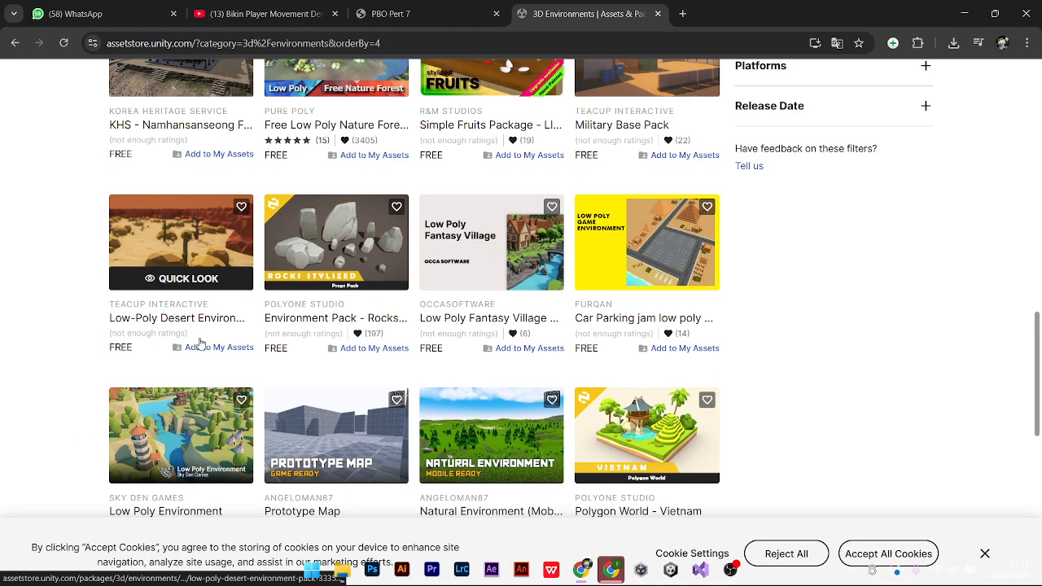
scroll(199, 342, "up", 5)
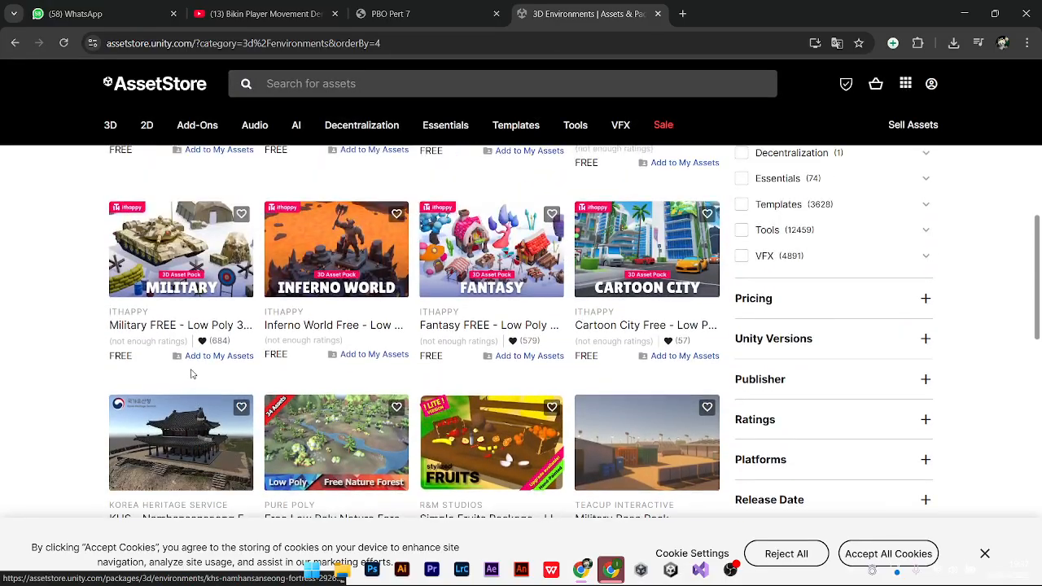
scroll(193, 374, "down", 5)
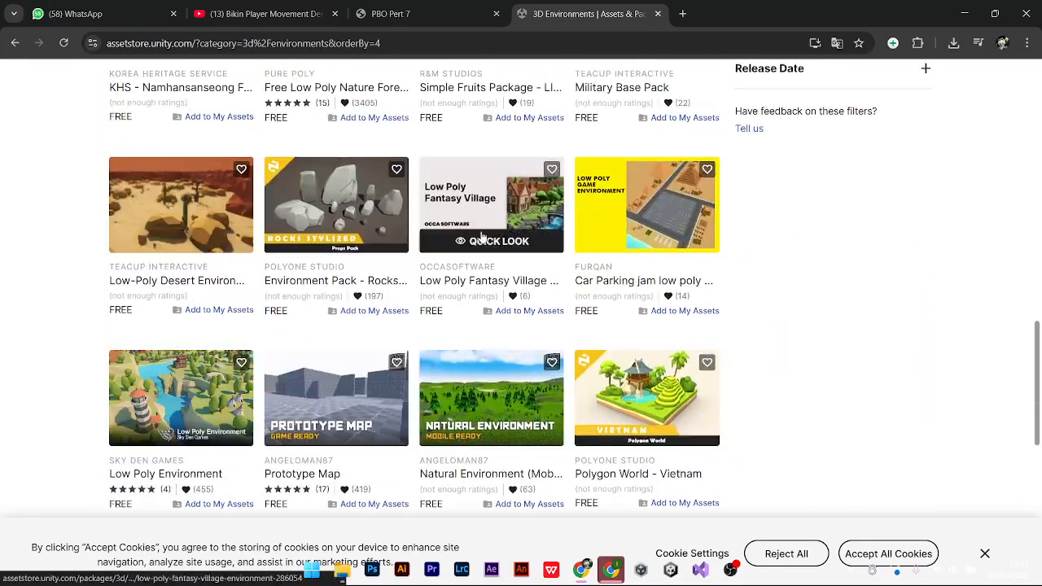
Open the Car Parking jam low poly Env package and try to add it to My Assets
left_click(665, 215)
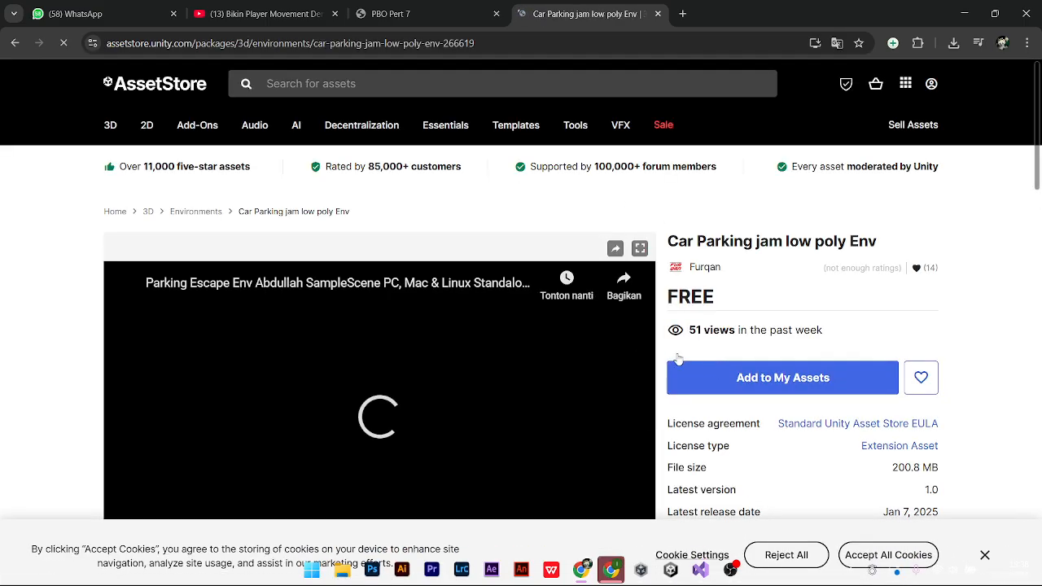
scroll(633, 355, "down", 1)
left_click(766, 321)
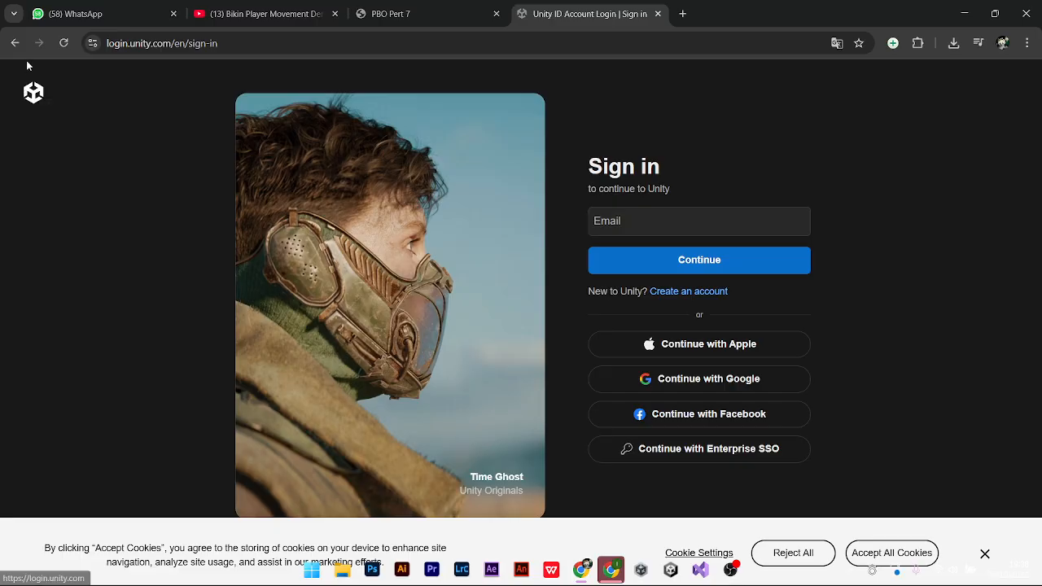
Return to the PBO Pert 7 PDF and go to slide 23 on player movement
left_click(390, 13)
scroll(618, 340, "down", 4)
left_click(138, 293)
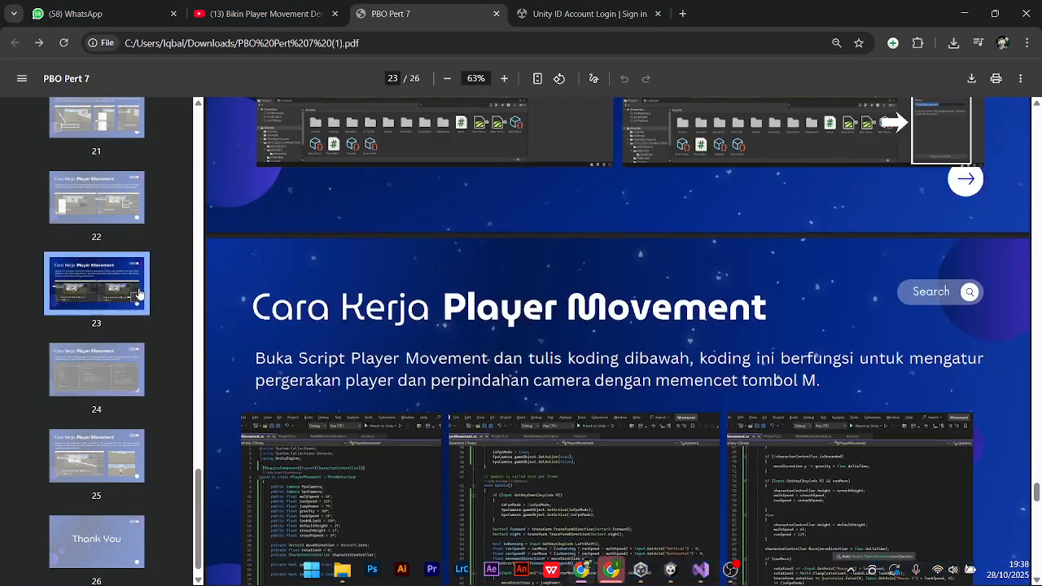
Go back to Terrain slides 13 and 14 and examine how to add an asset, accept the terms and open it in Unity
scroll(254, 292, "up", 15)
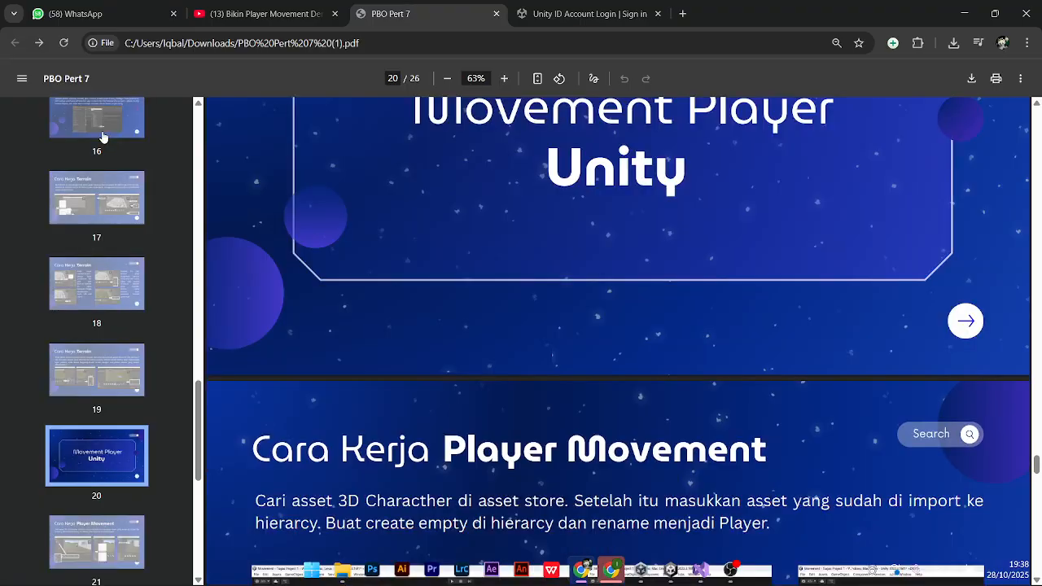
left_click(102, 133)
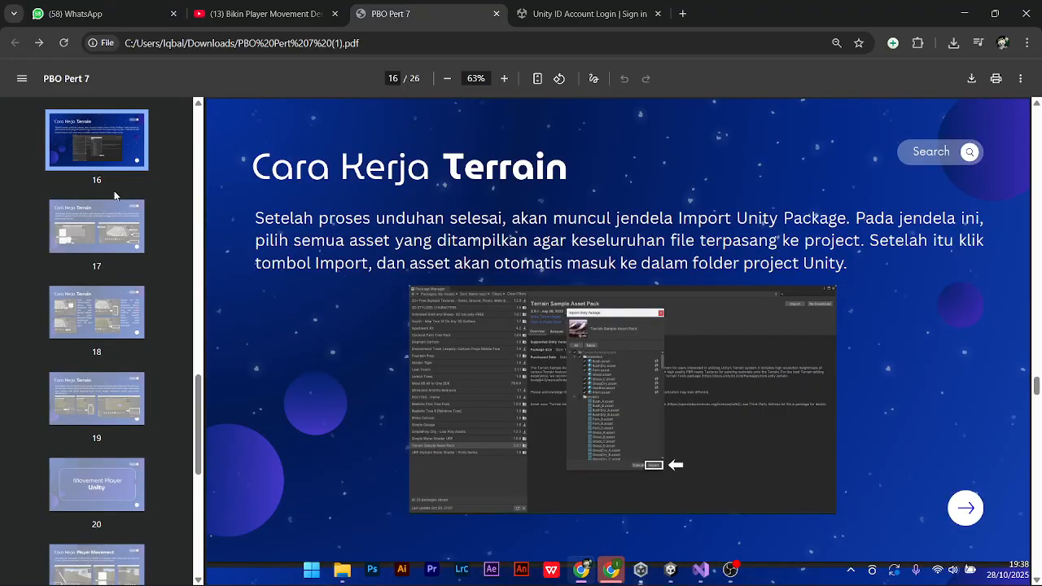
scroll(115, 195, "up", 5)
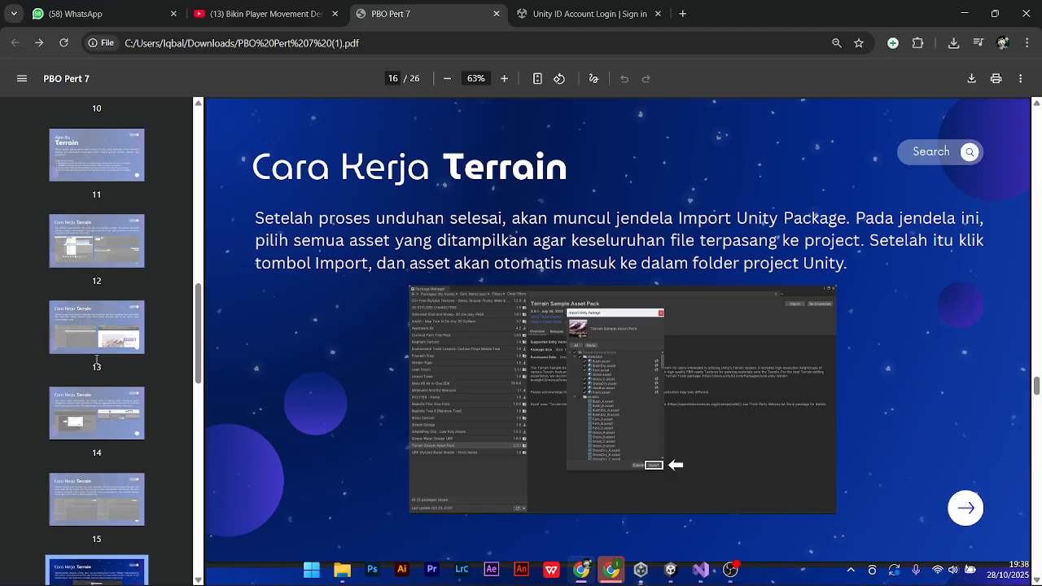
left_click(103, 334)
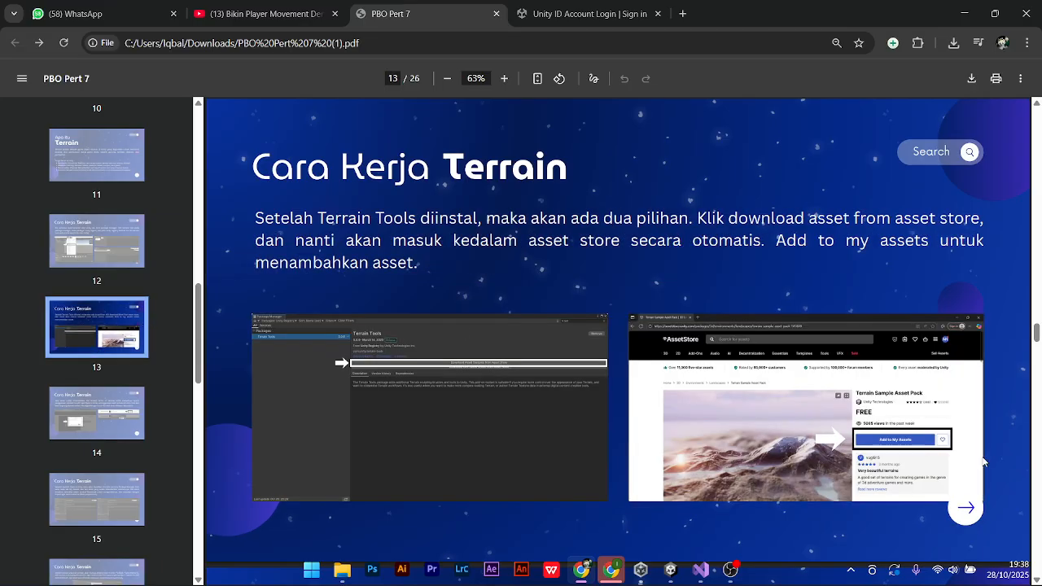
scroll(977, 456, "down", 5)
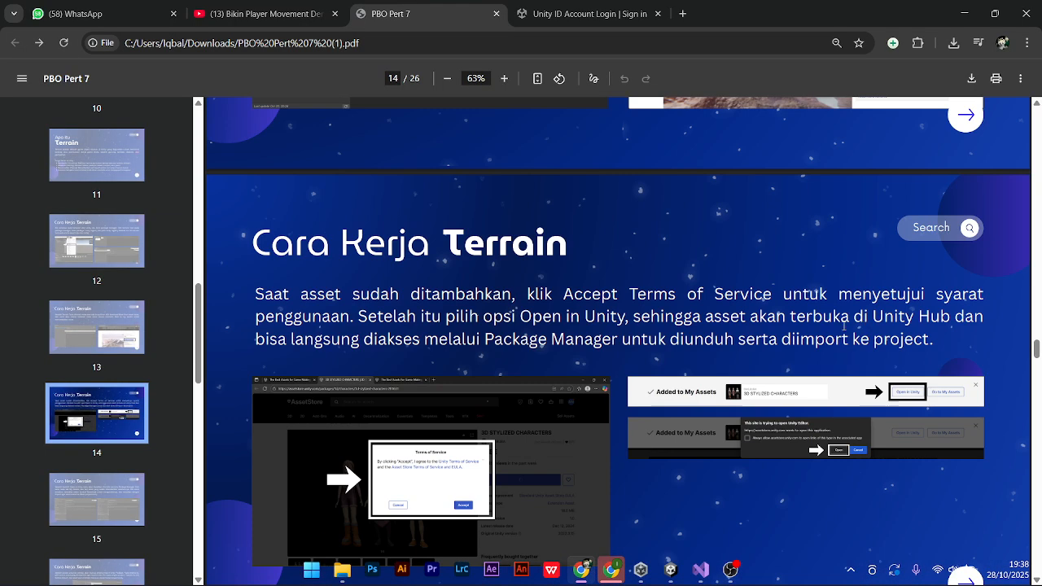
scroll(384, 354, "down", 1)
scroll(461, 367, "up", 3, "ctrl")
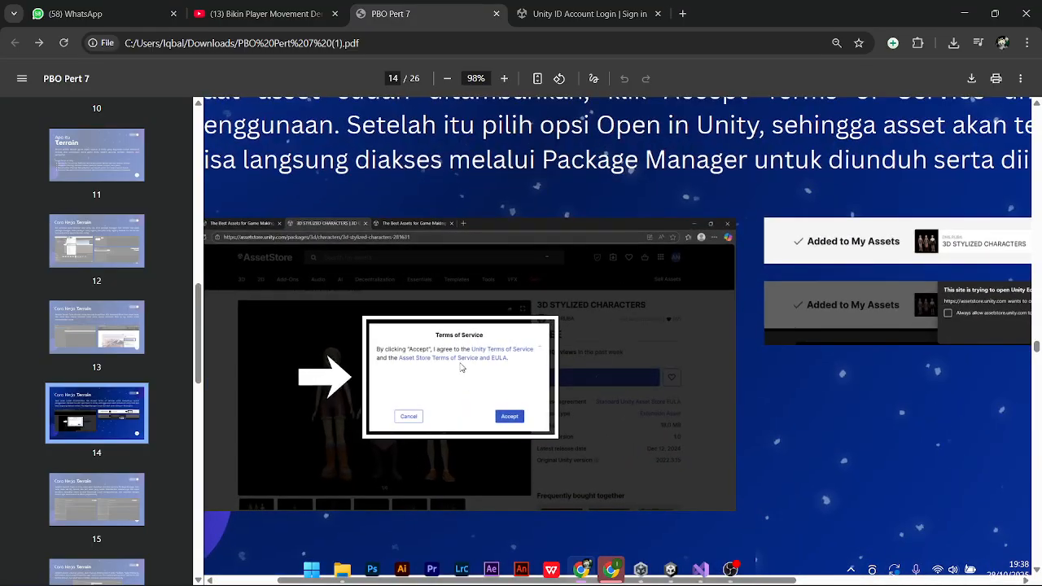
scroll(538, 356, "right", 5)
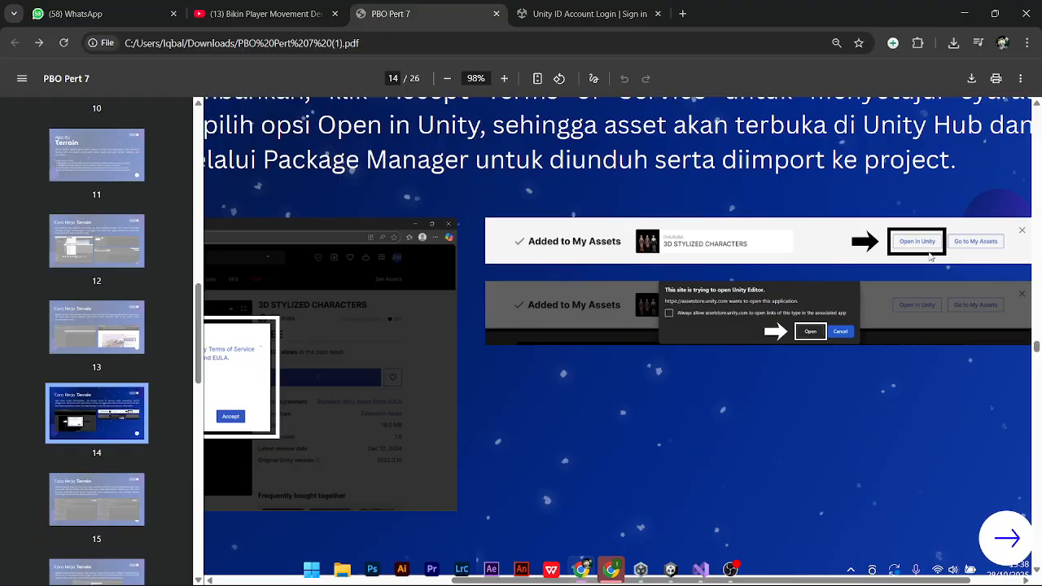
Read slide 15 on downloading and importing the Terrain Sample Asset Pack through the Package Manager
scroll(614, 335, "down", 10)
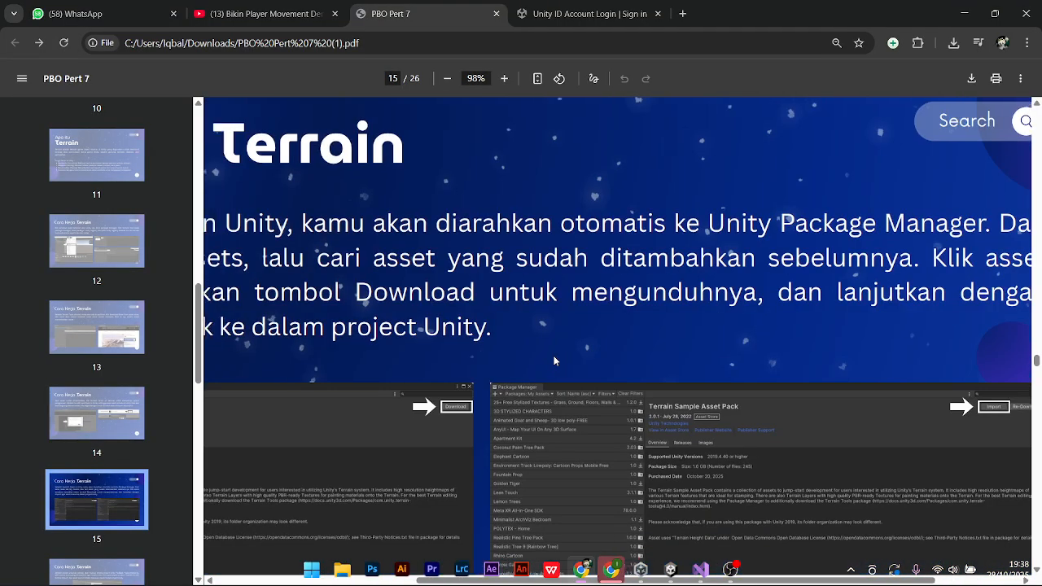
scroll(544, 366, "down", 2)
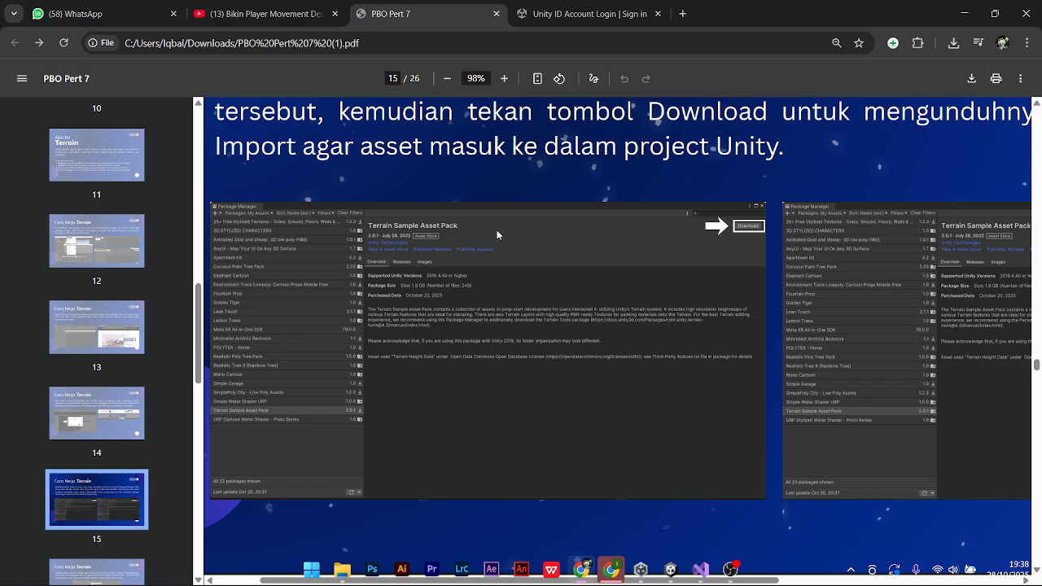
scroll(821, 259, "right", 7)
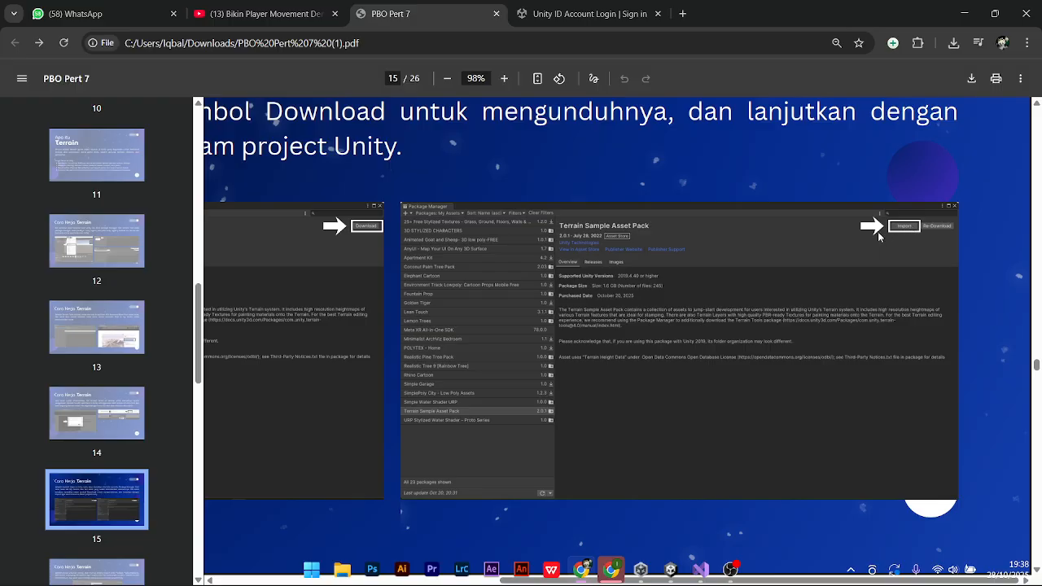
scroll(532, 342, "down", 4, "ctrl")
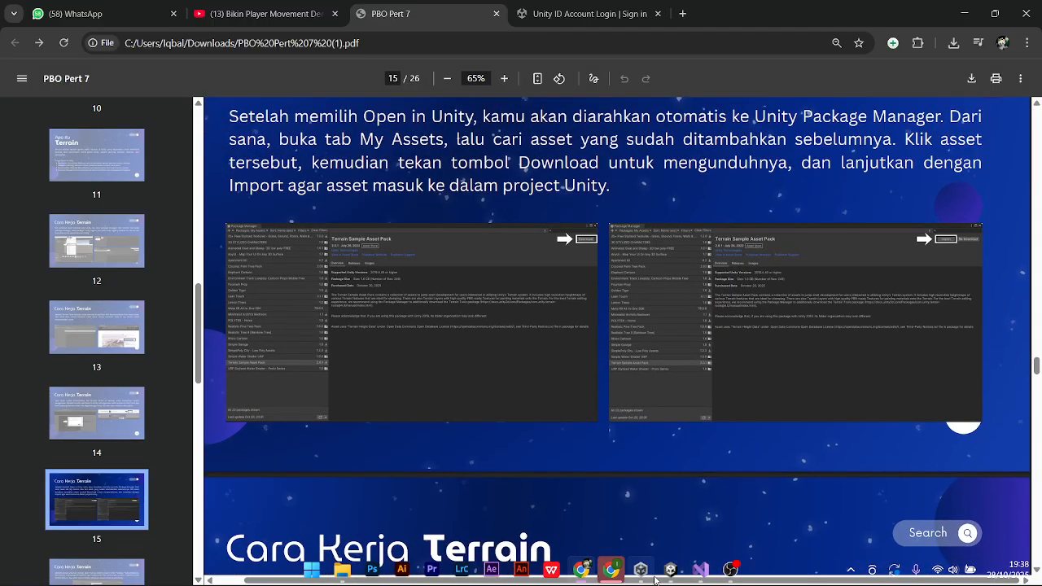
Switch to the Unity editor and look over the low poly environment in SampleScene
left_click(670, 571)
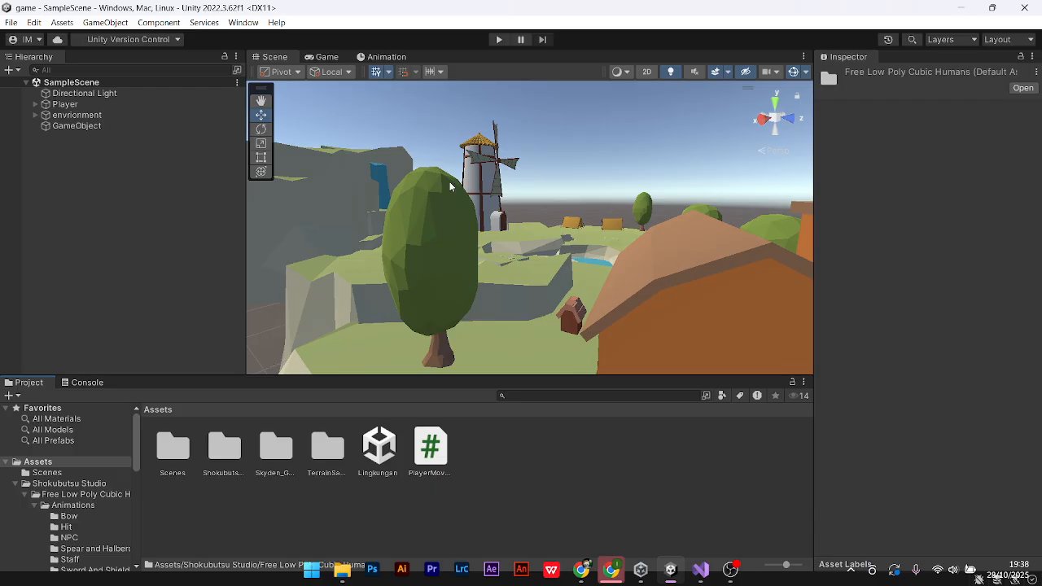
scroll(505, 192, "up", 3)
scroll(505, 193, "down", 7)
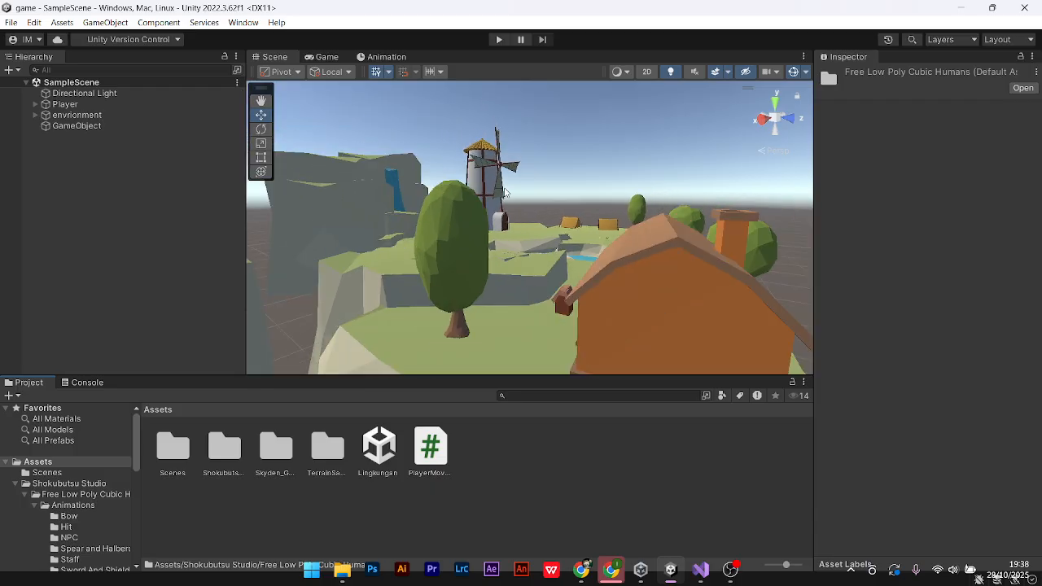
right_click_drag(632, 197, 689, 193)
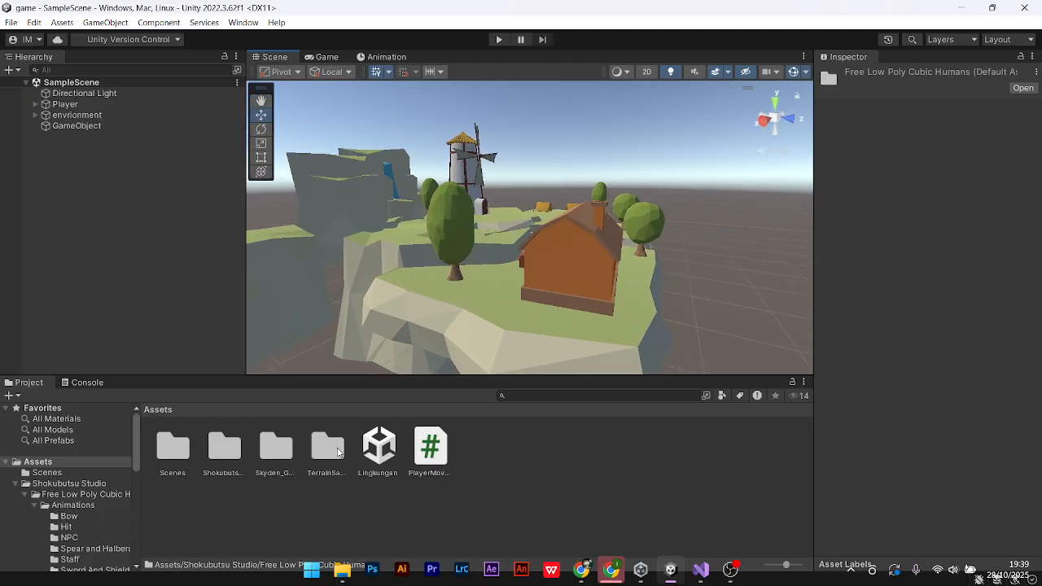
Open the TerrainSampleAssets folder, check its Materials subfolder and return to the folder's contents
double_click(335, 453)
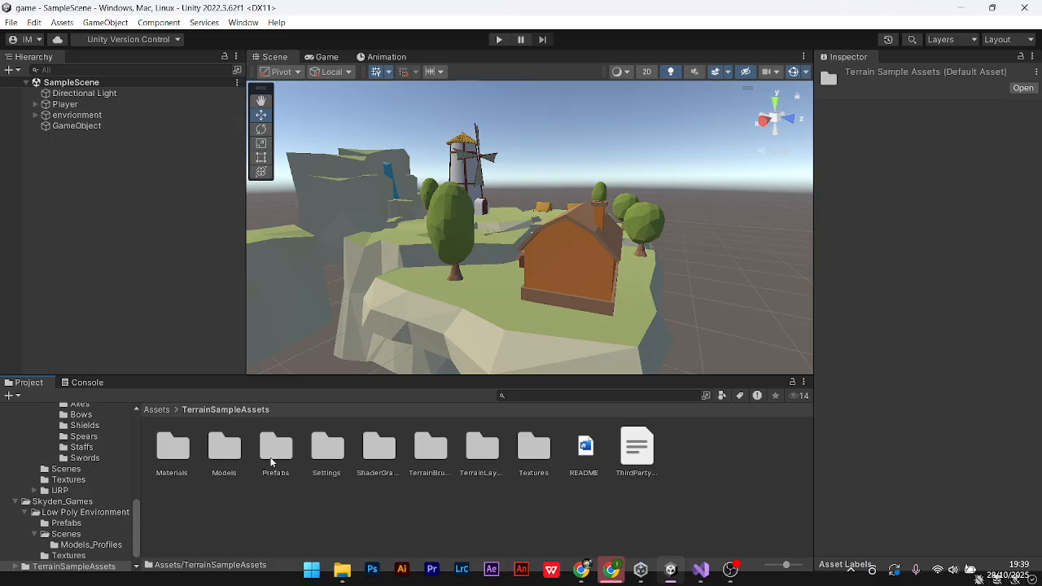
double_click(175, 466)
left_click(256, 411)
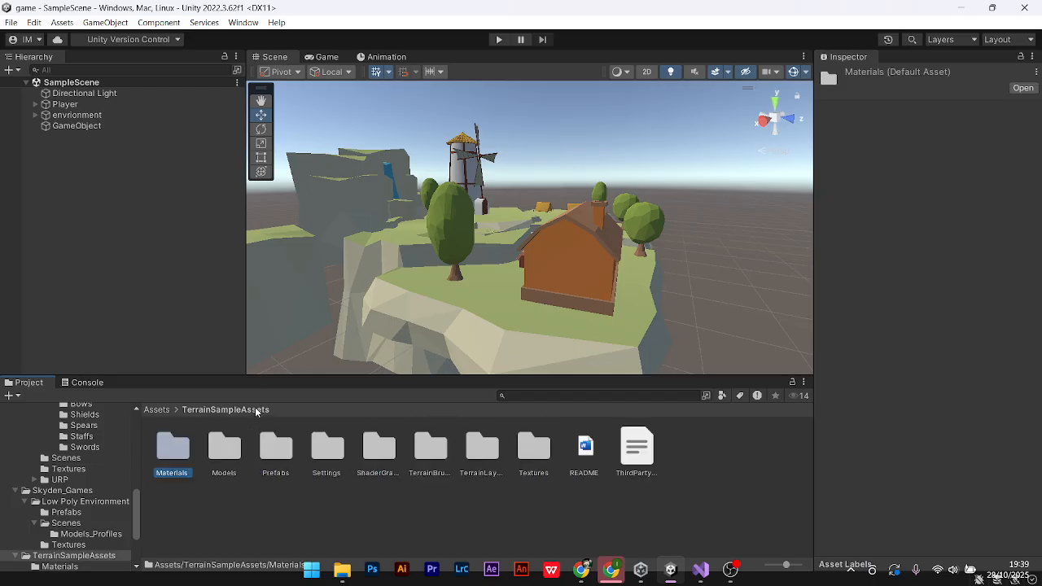
left_click(470, 511)
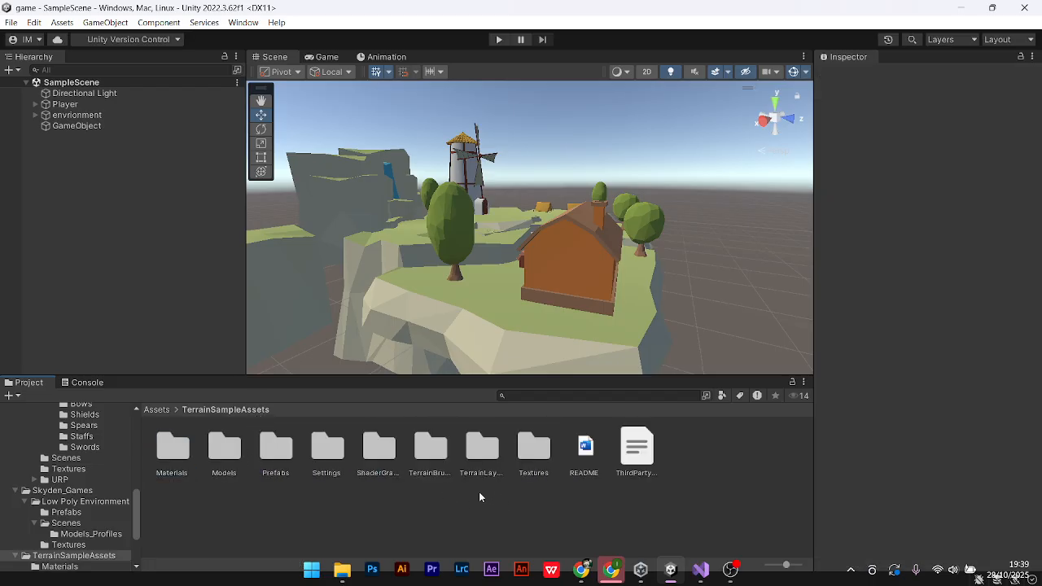
right_click_drag(591, 201, 569, 237)
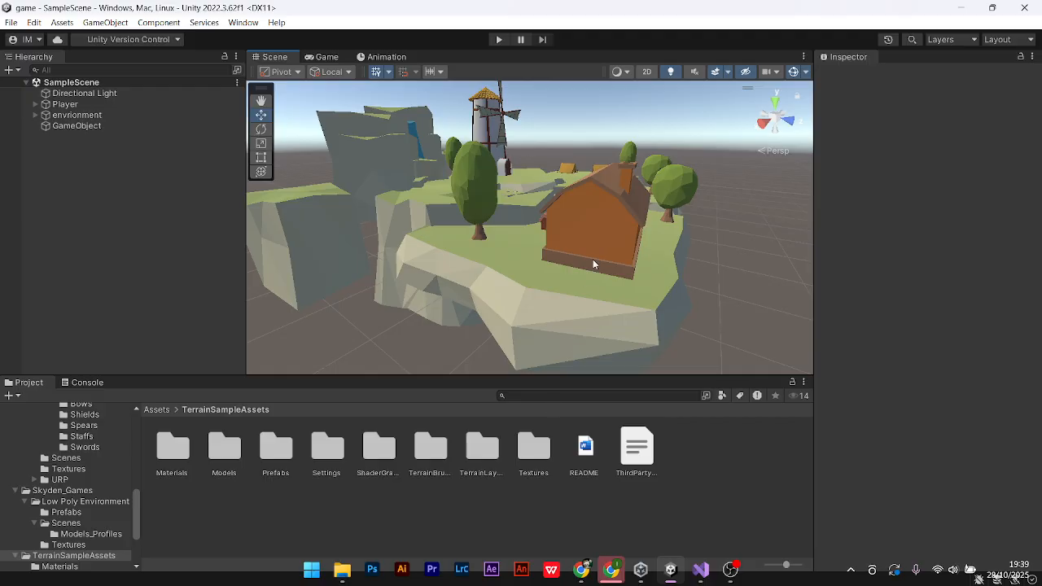
right_click_drag(679, 196, 672, 160)
key("w")
key("shift+space")
key("shift+space")
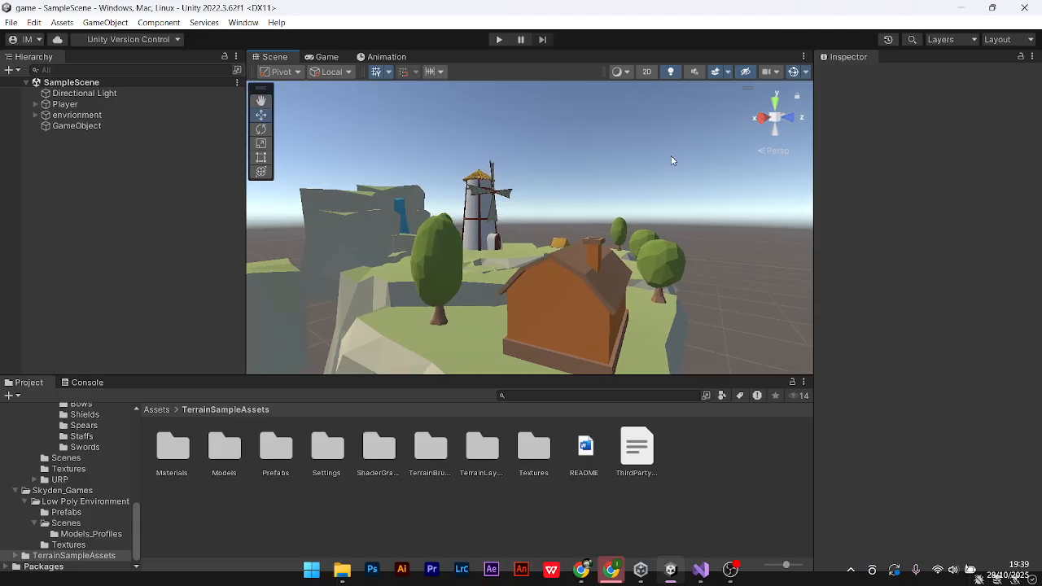
Frame the Player cube in the scene, inspect it from the side facing the house, and deselect it
double_click(99, 109)
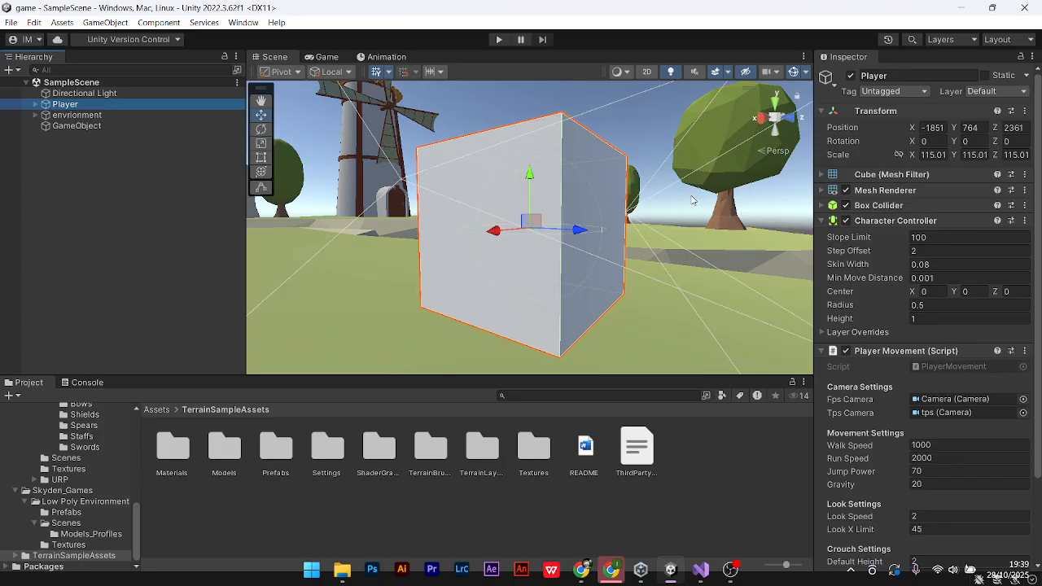
right_click_drag(693, 200, 322, 220)
key("d")
right_click_drag(635, 205, 490, 144)
right_click(109, 223)
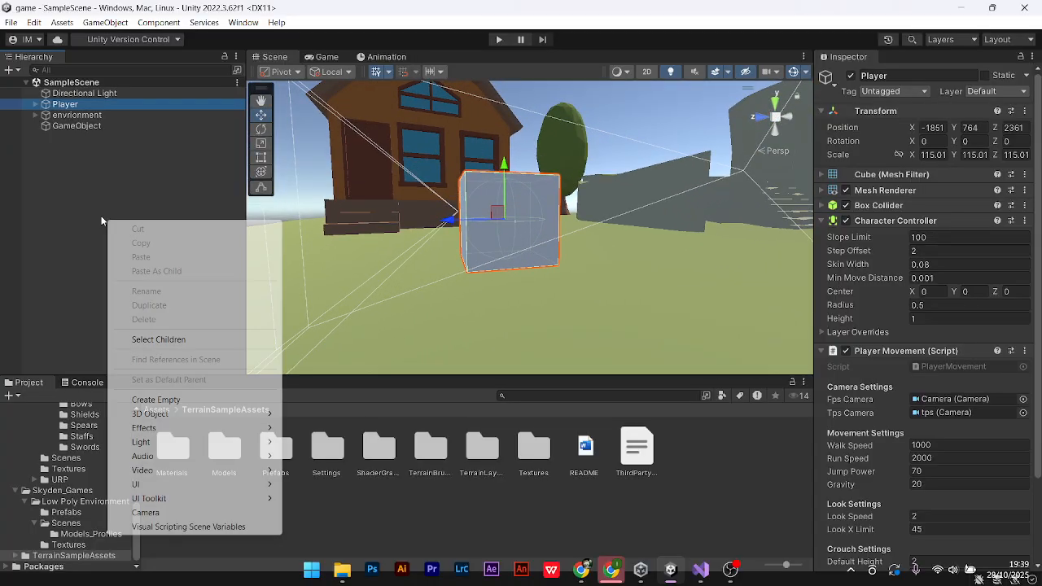
left_click(78, 175)
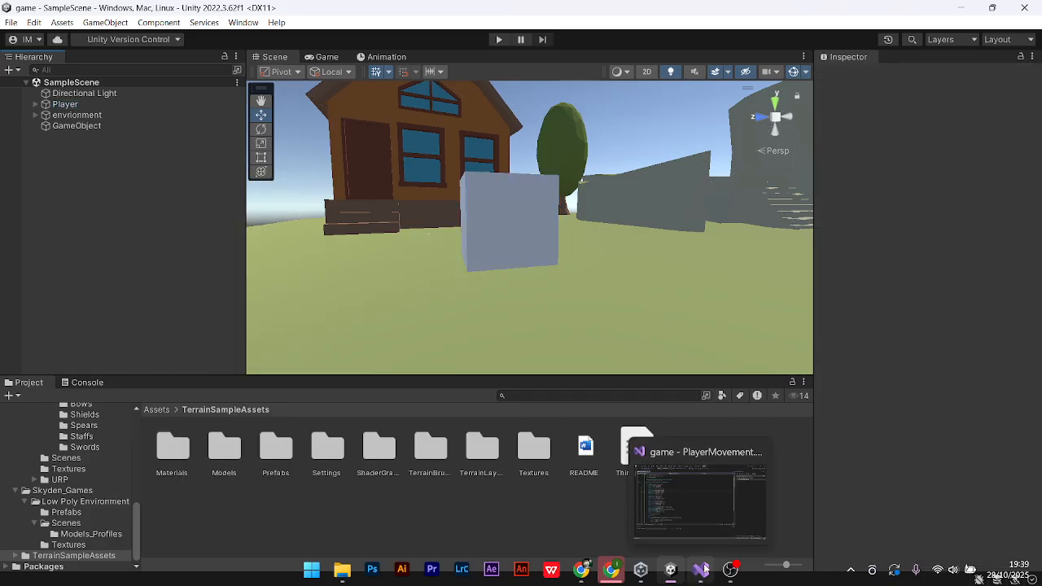
Switch to the browser, go back from the Unity sign-in page to the Car Parking jam asset page, and close the YouTube tab
left_click(586, 574)
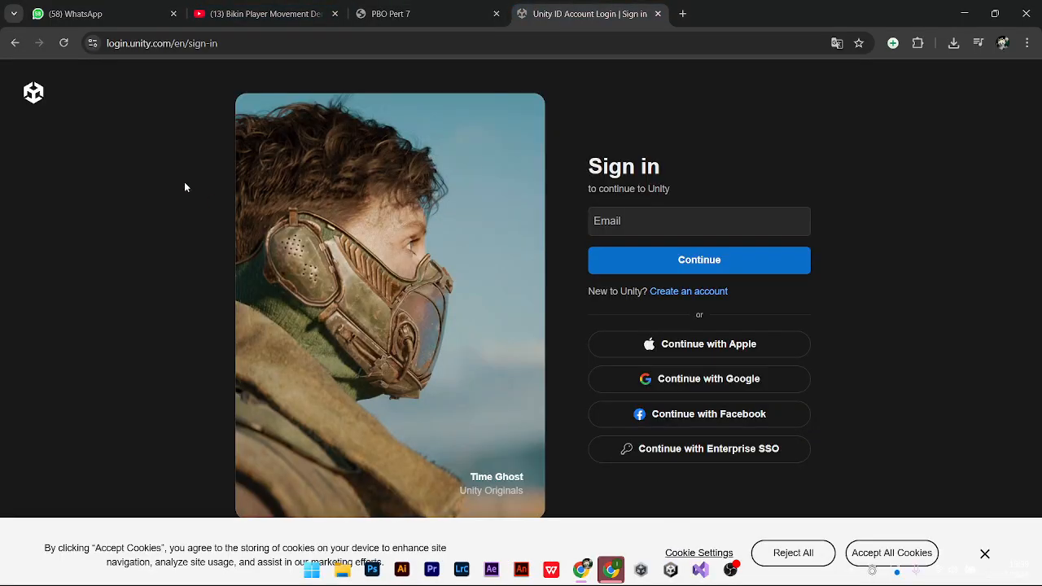
left_click(15, 43)
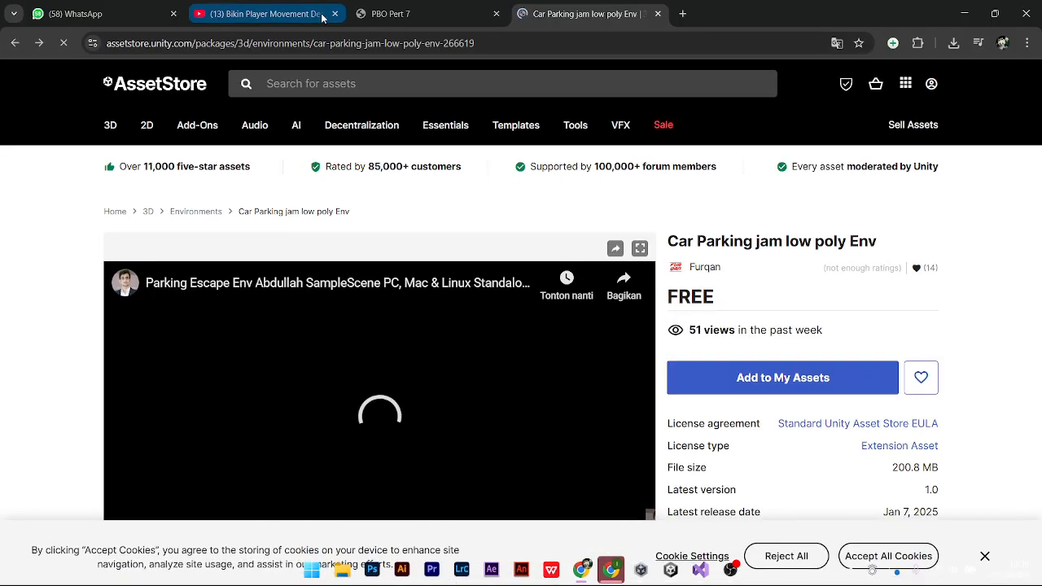
left_click(332, 13)
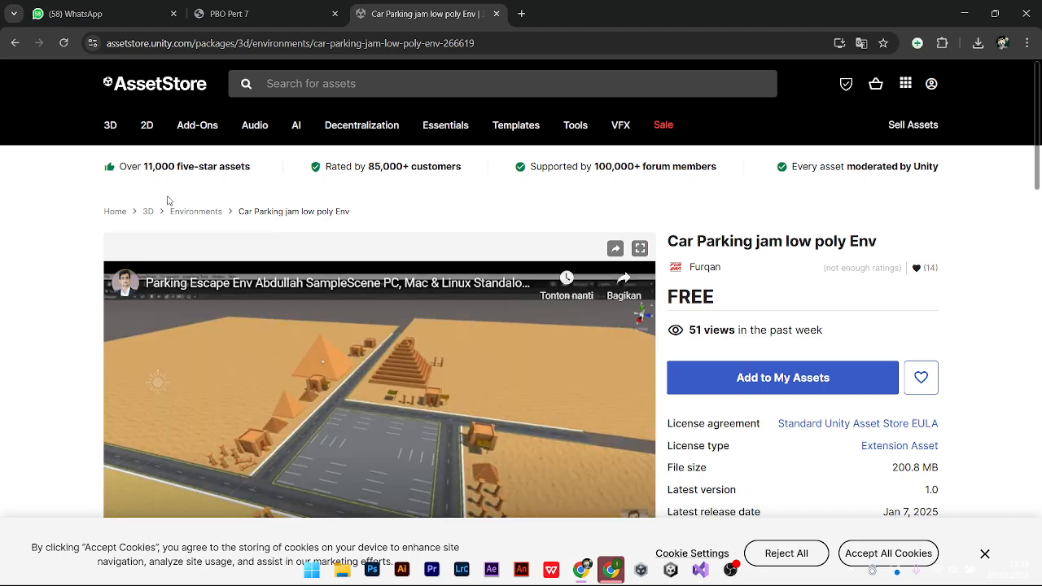
Open the 3D Characters category in the Asset Store and sort it by Price (Low to High)
mouse_move(109, 128)
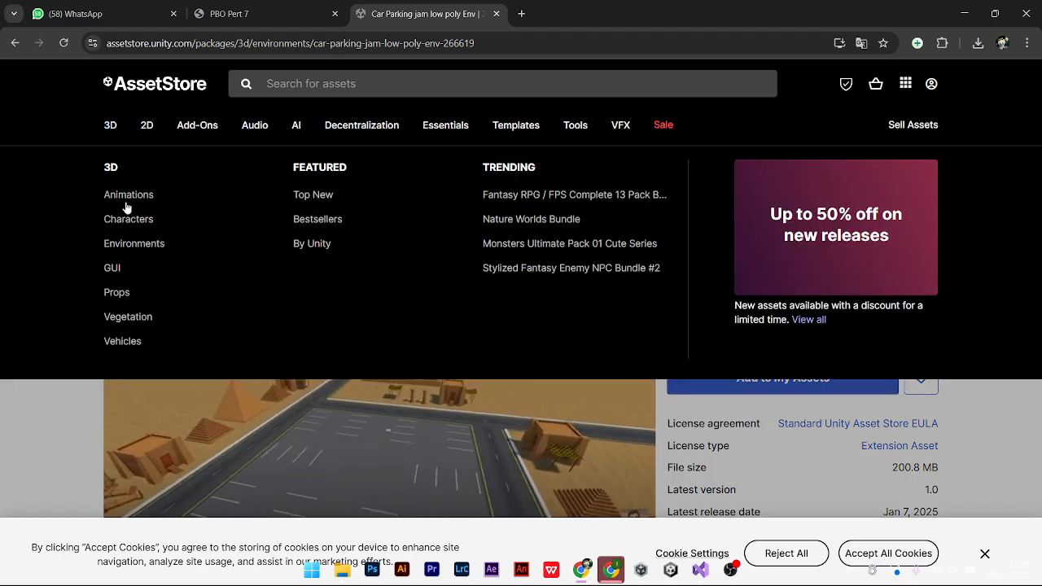
left_click(126, 220)
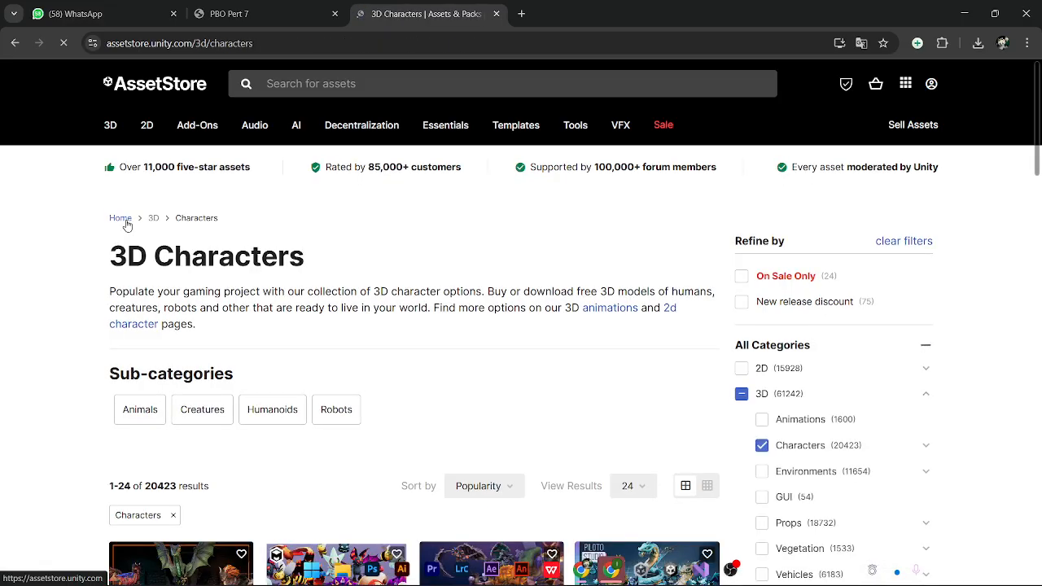
left_click(482, 486)
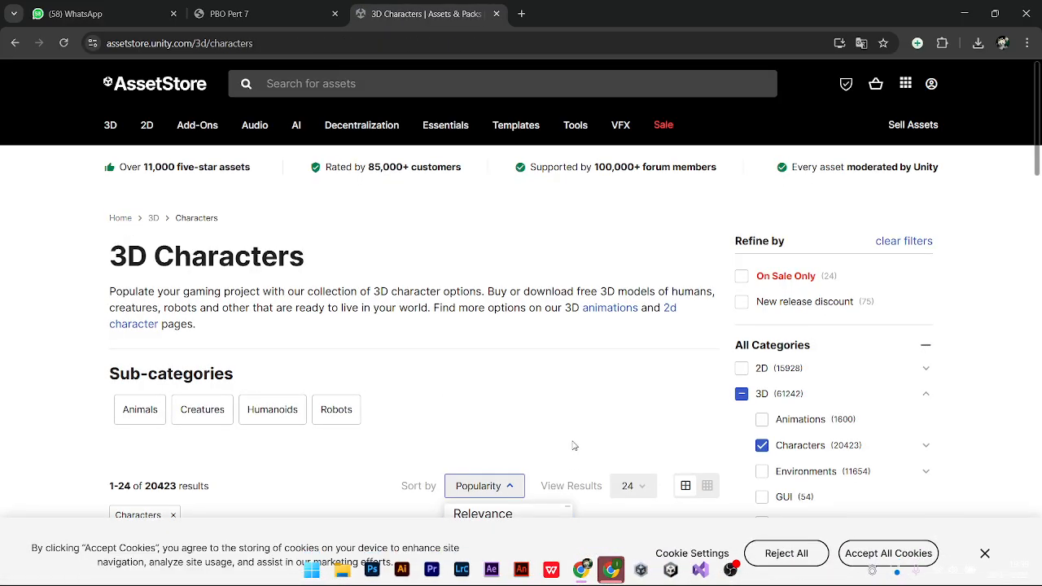
scroll(572, 445, "down", 1)
scroll(521, 435, "down", 2)
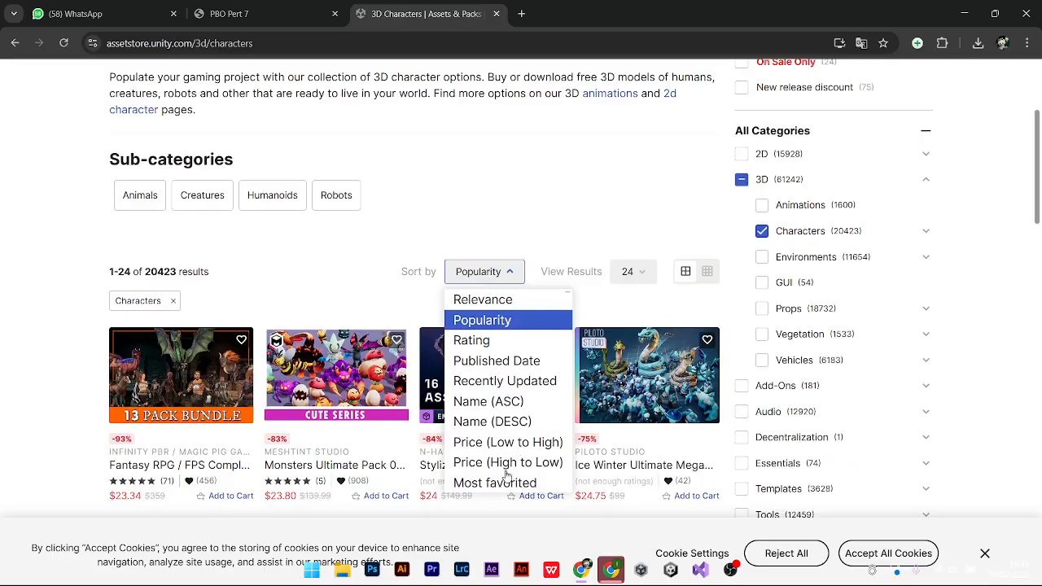
left_click(498, 449)
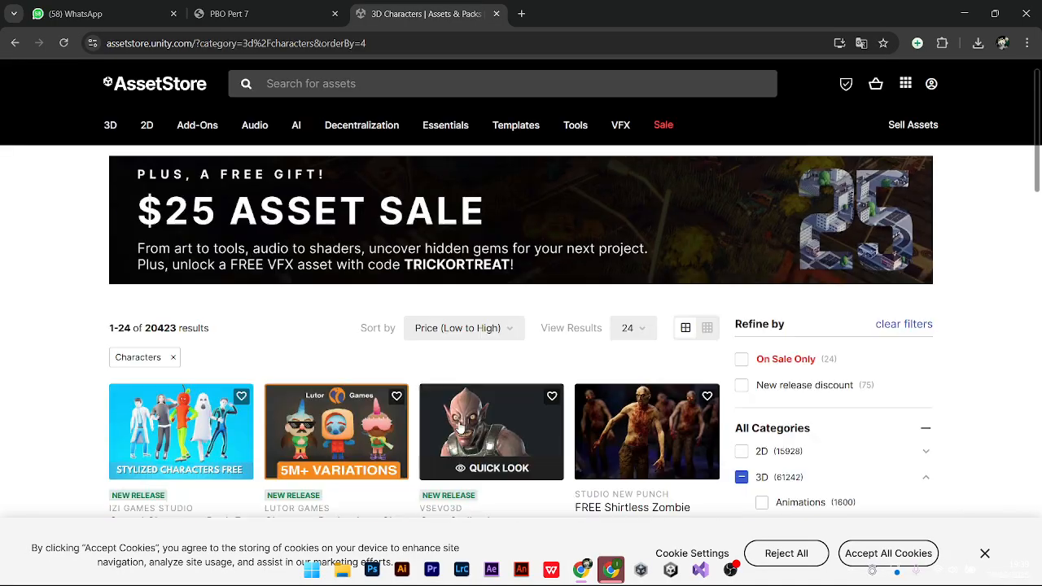
Look through the free character packages at the start of the sorted 3D Characters listing
scroll(444, 295, "down", 1)
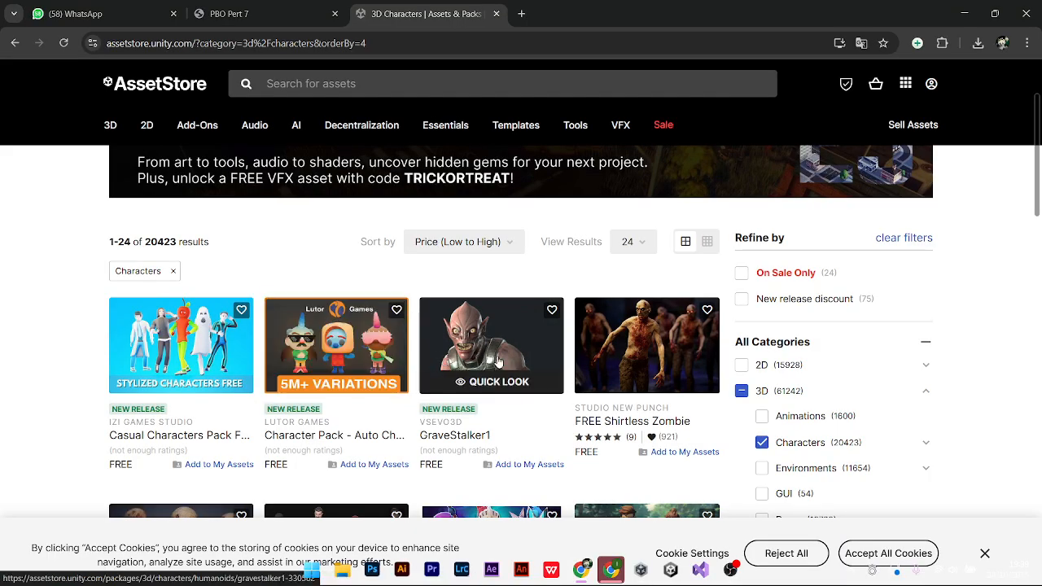
scroll(389, 367, "down", 1)
scroll(388, 367, "down", 2)
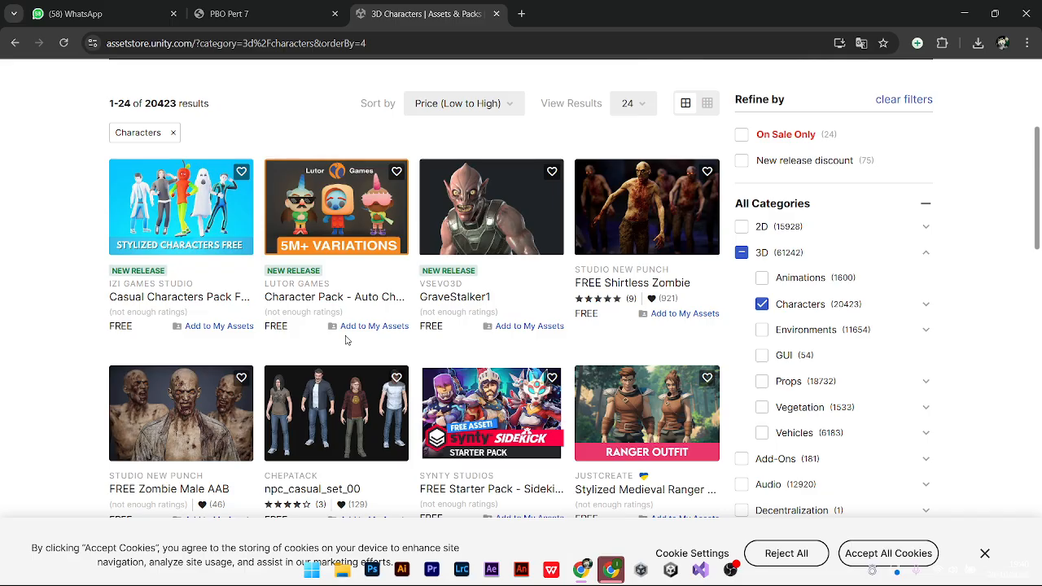
scroll(346, 341, "up", 2)
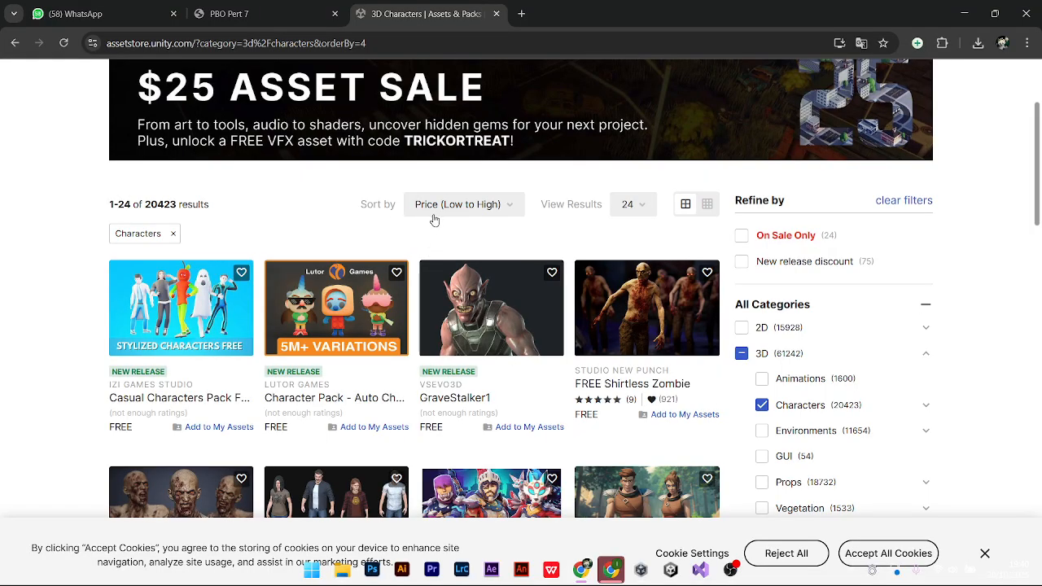
scroll(468, 246, "down", 1)
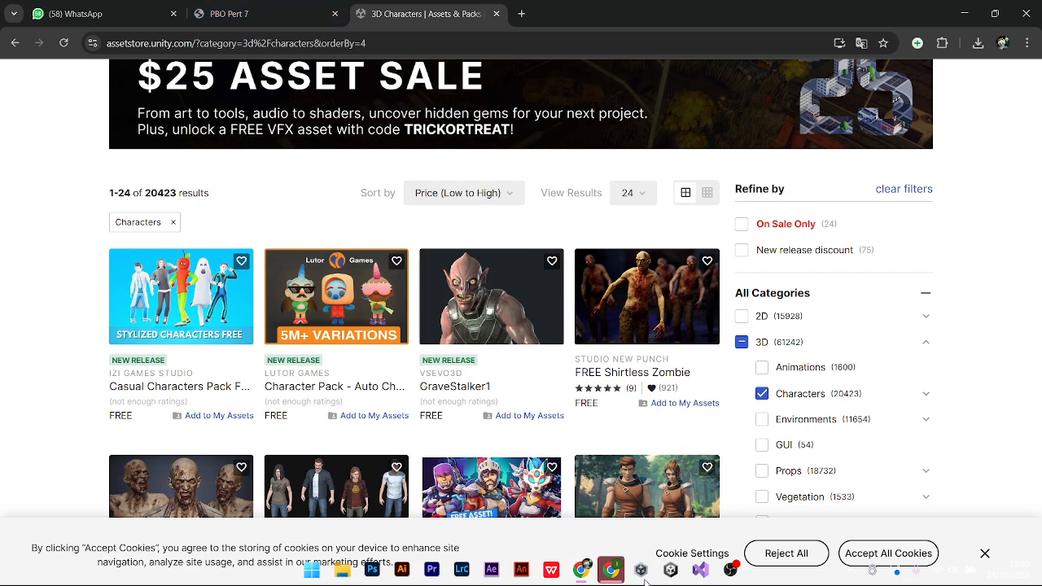
mouse_move(691, 580)
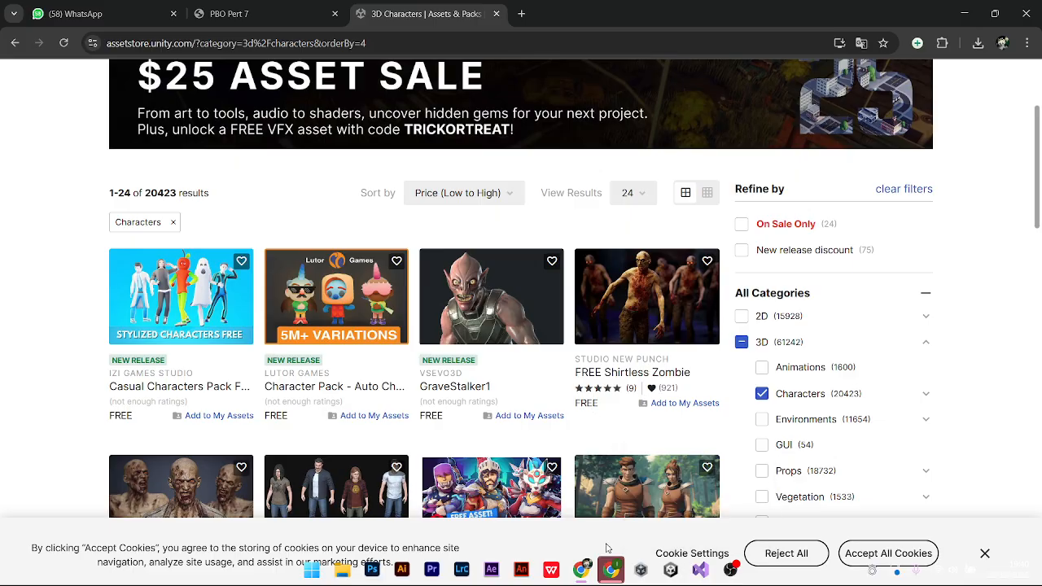
Switch to Unity and open the NPC character models folder of the Free Low Poly Cubic Humans package
left_click(670, 570)
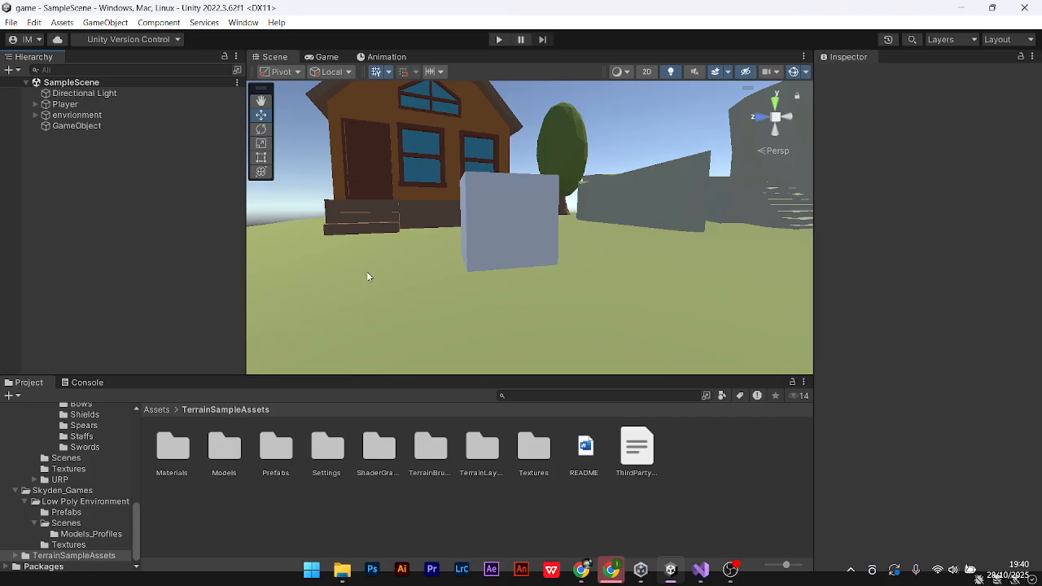
left_click(162, 411)
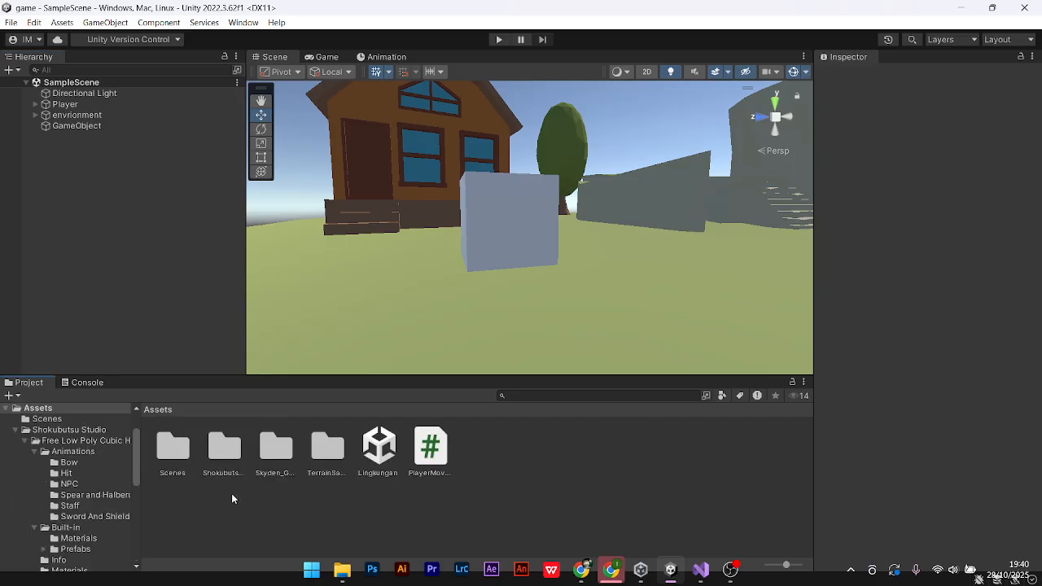
double_click(228, 460)
double_click(170, 456)
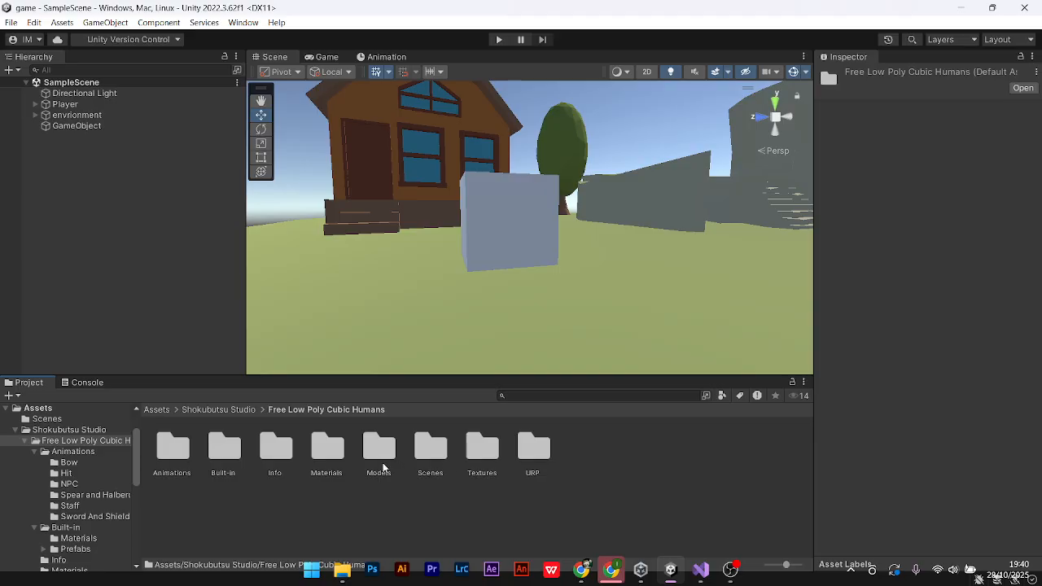
double_click(379, 452)
double_click(174, 451)
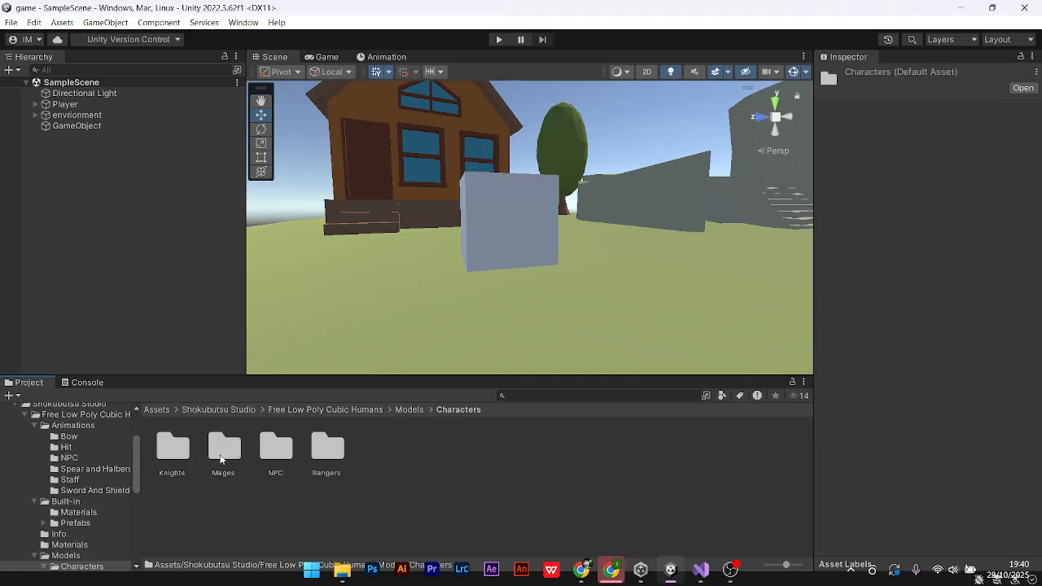
double_click(277, 453)
Place the NPC_02 model on the grass in front of the house and frame it
left_click_drag(207, 461, 358, 275)
key("f")
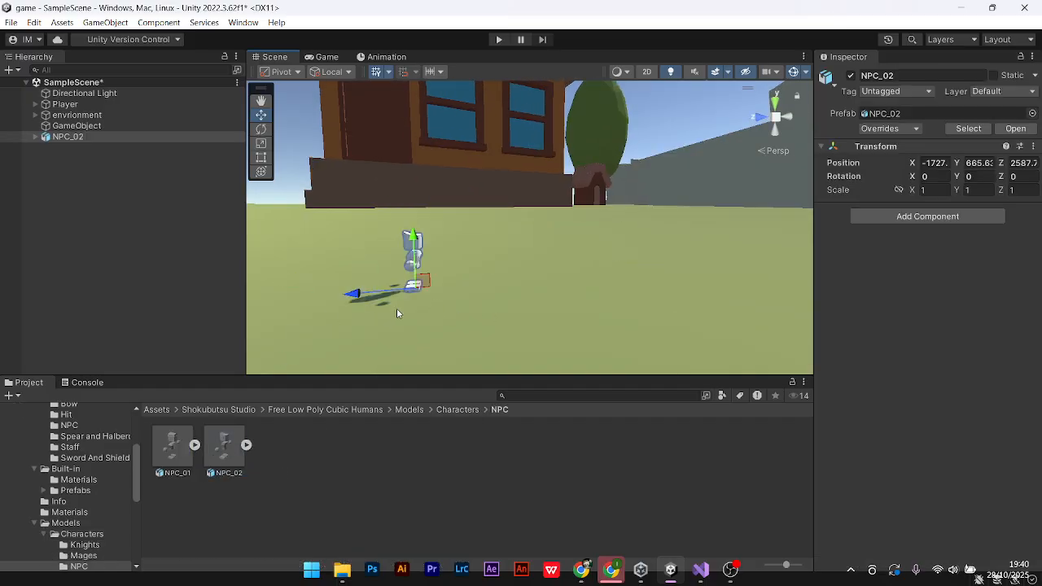
right_click_drag(399, 303, 477, 286)
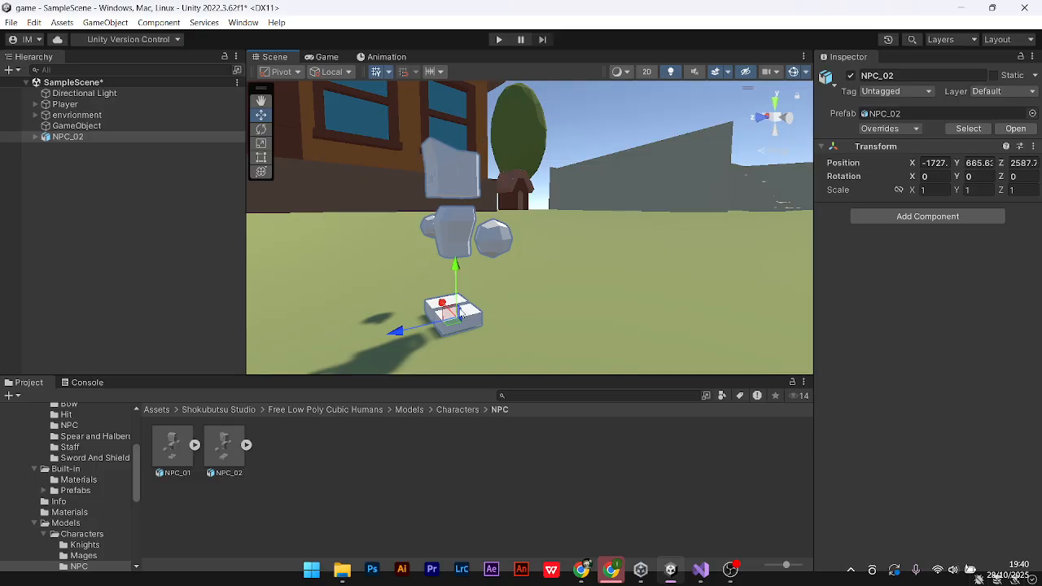
Apply Texture_A from the Free Low Poly Cubic Humans textures to NPC_02 and inspect the character from the front
left_click(450, 410)
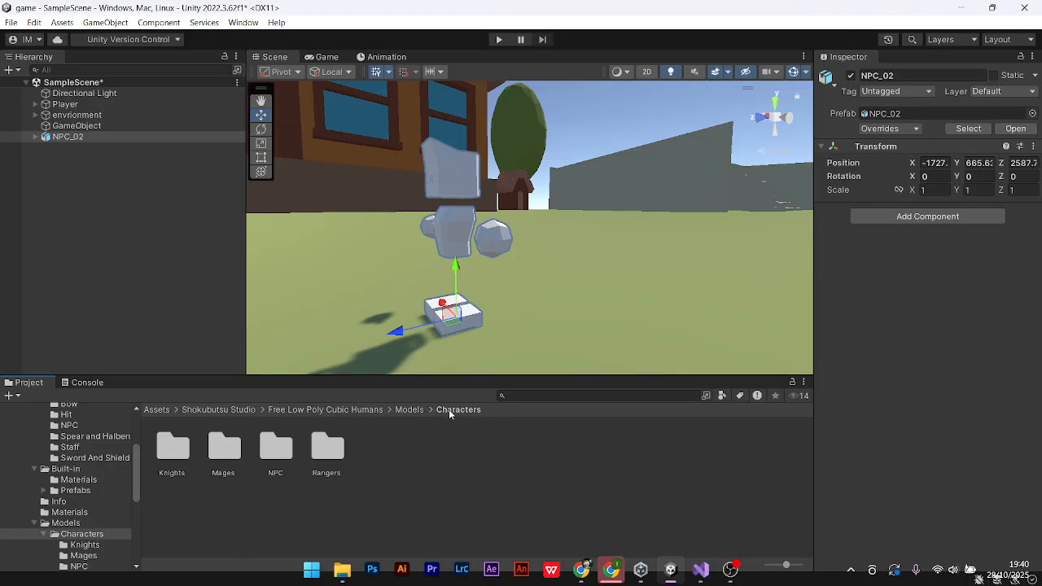
left_click(408, 409)
left_click(363, 411)
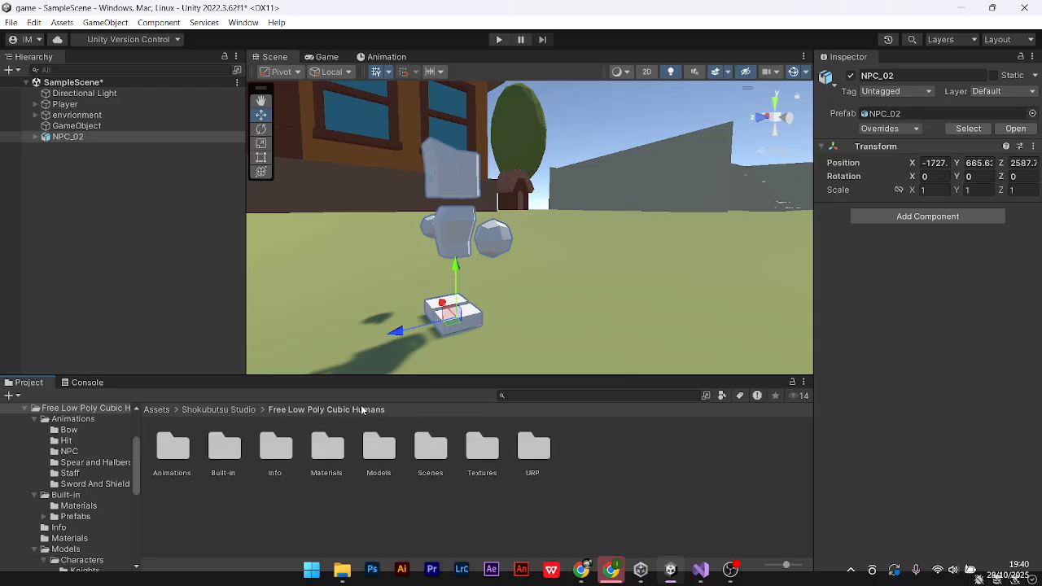
double_click(483, 452)
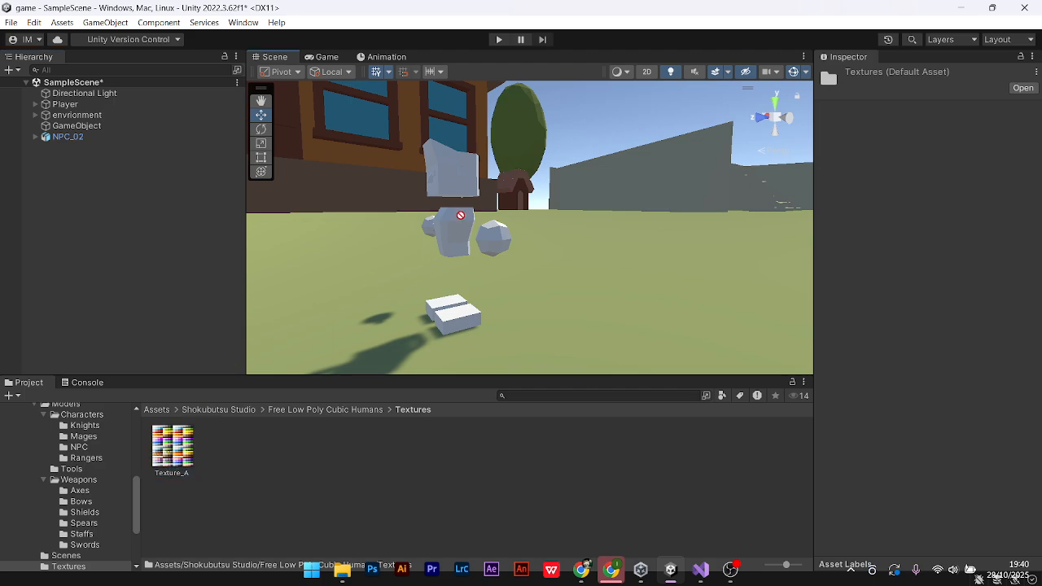
left_click_drag(454, 248, 228, 448)
left_click(67, 137)
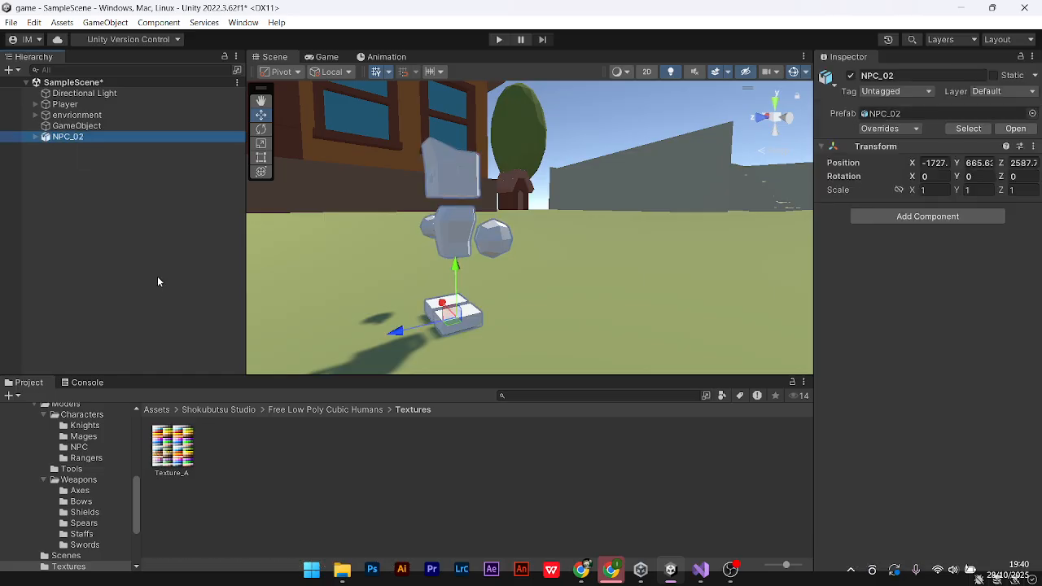
left_click(167, 461)
left_click_drag(168, 461, 445, 219)
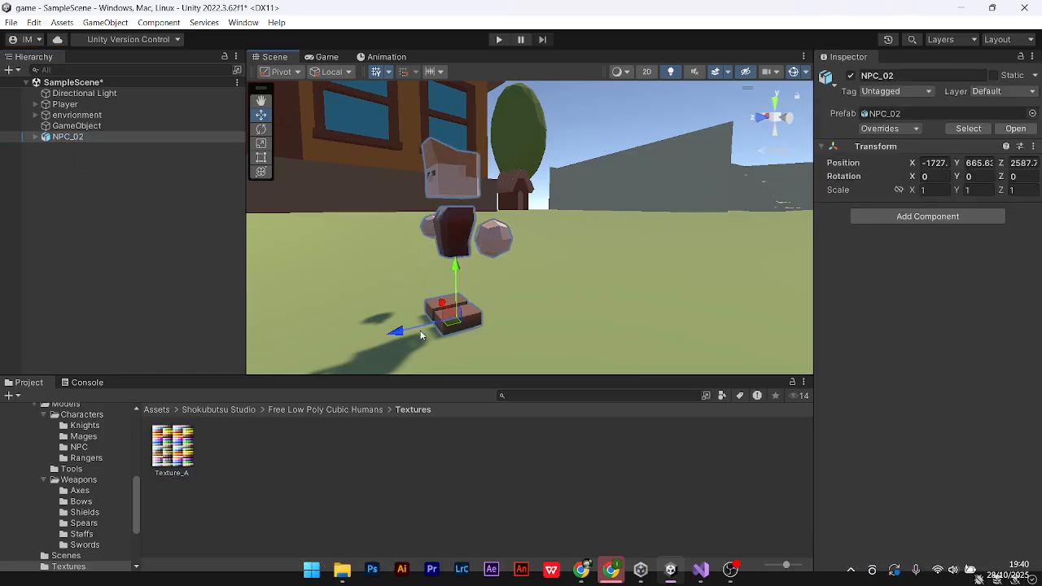
right_click_drag(387, 253, 361, 237)
left_click(142, 236)
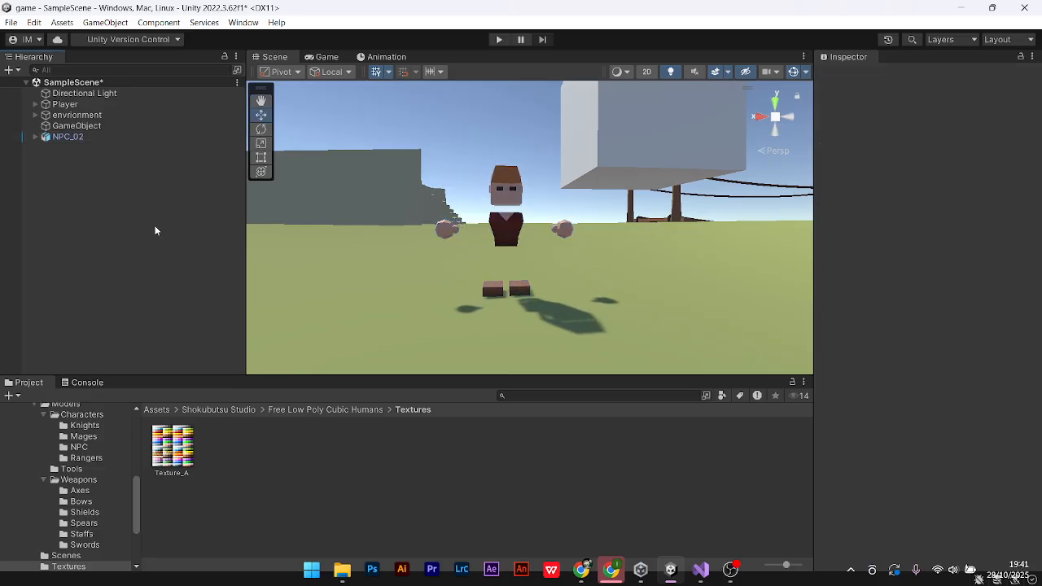
Add a camera to SampleScene as a top-level object
right_click(114, 194)
left_click(57, 250)
right_click(89, 174)
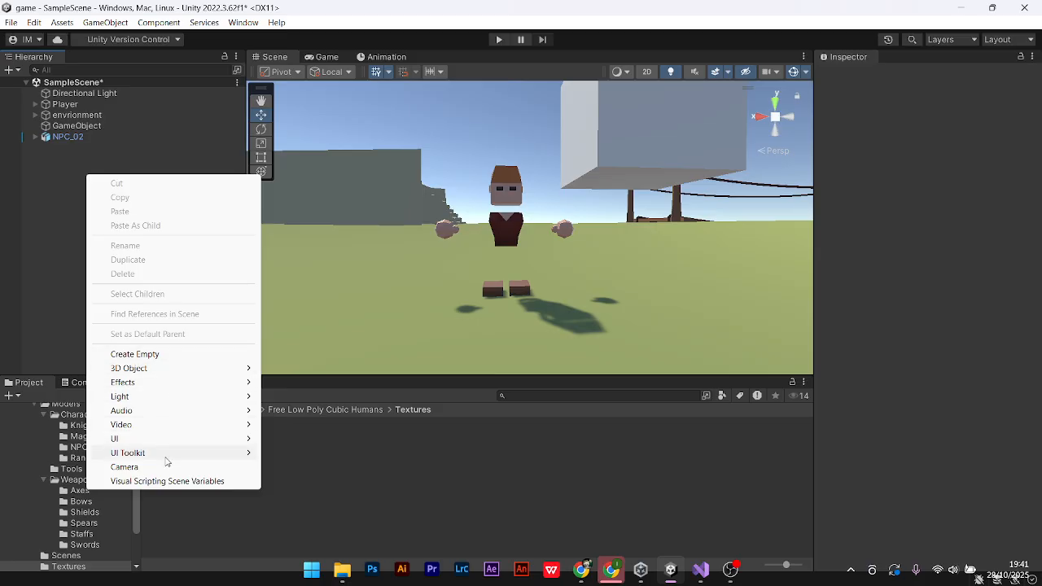
left_click(163, 467)
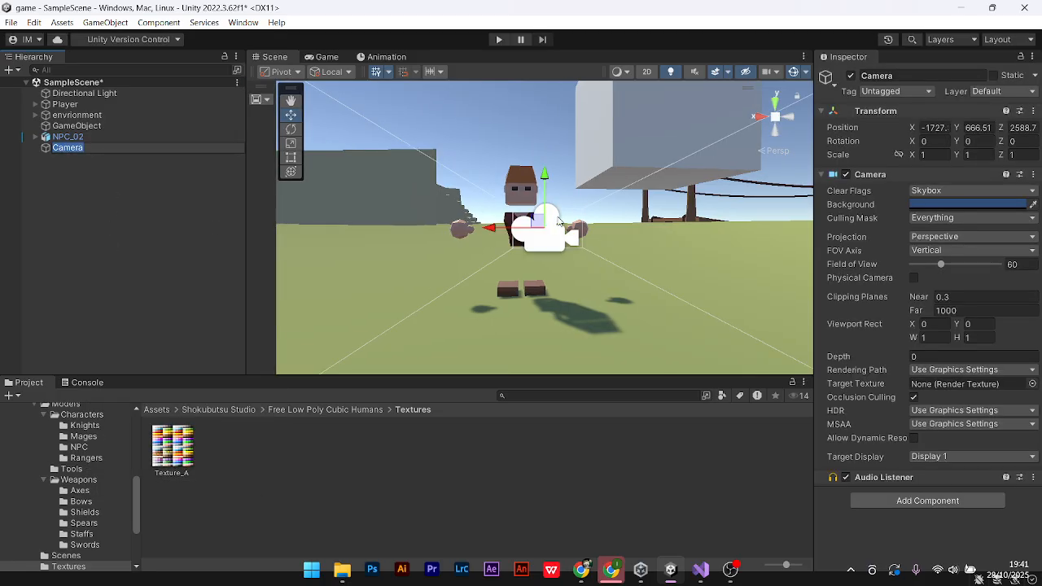
Position the camera right behind NPC_02's head at eye height, at Y about 666.98 and Z about 2587.2
right_click_drag(480, 259, 801, 249)
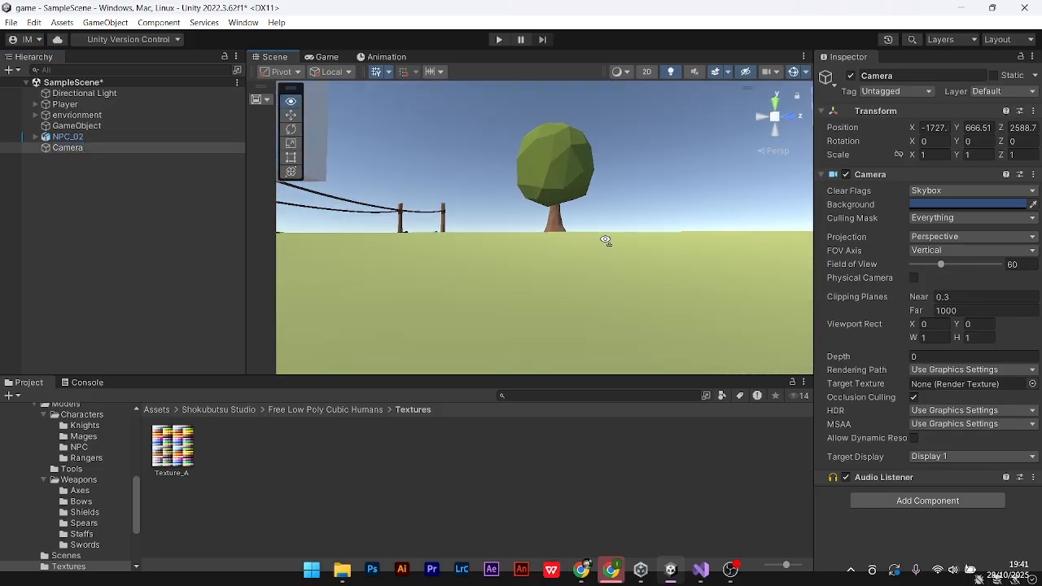
right_click_drag(606, 241, 551, 229)
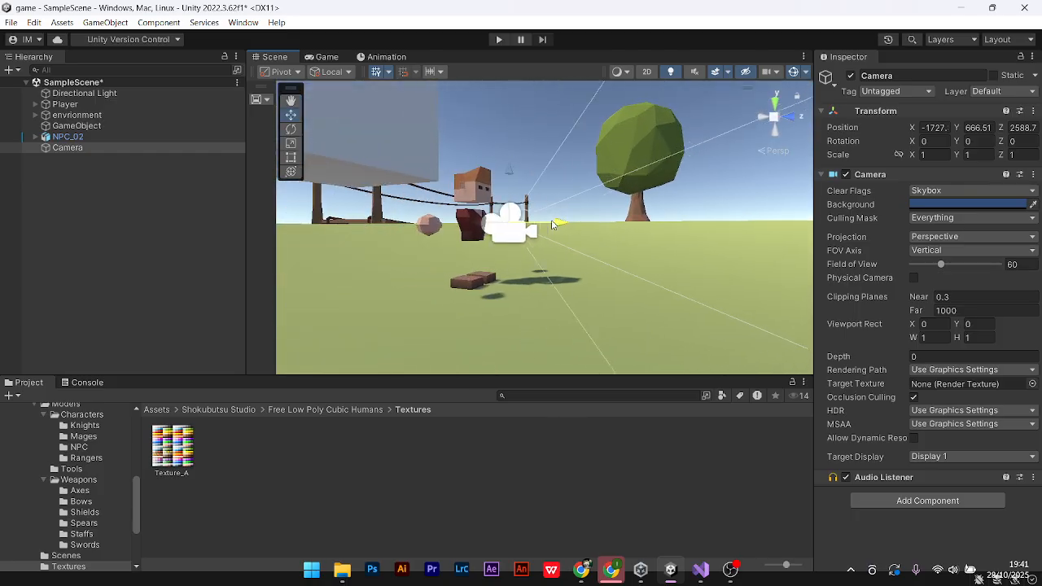
left_click_drag(554, 224, 481, 224)
left_click_drag(438, 175, 440, 119)
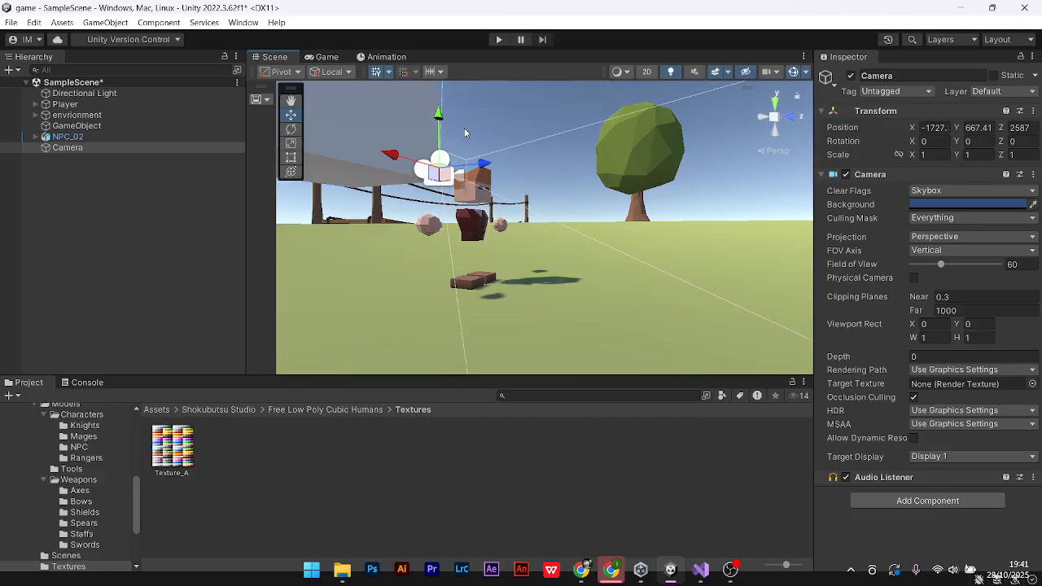
left_click_drag(483, 162, 498, 165)
left_click_drag(456, 126, 461, 157)
right_click_drag(561, 181, 400, 169)
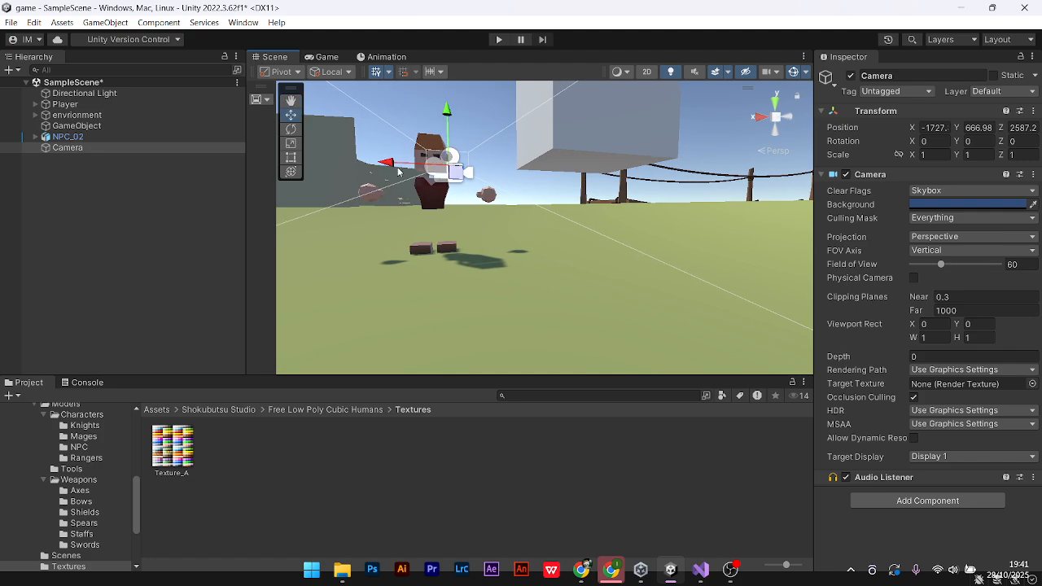
left_click_drag(390, 163, 378, 164)
Dock the Game view beside the Scene view and move the camera forward past NPC_02's face to Z about 2587.9
left_click_drag(329, 58, 727, 135)
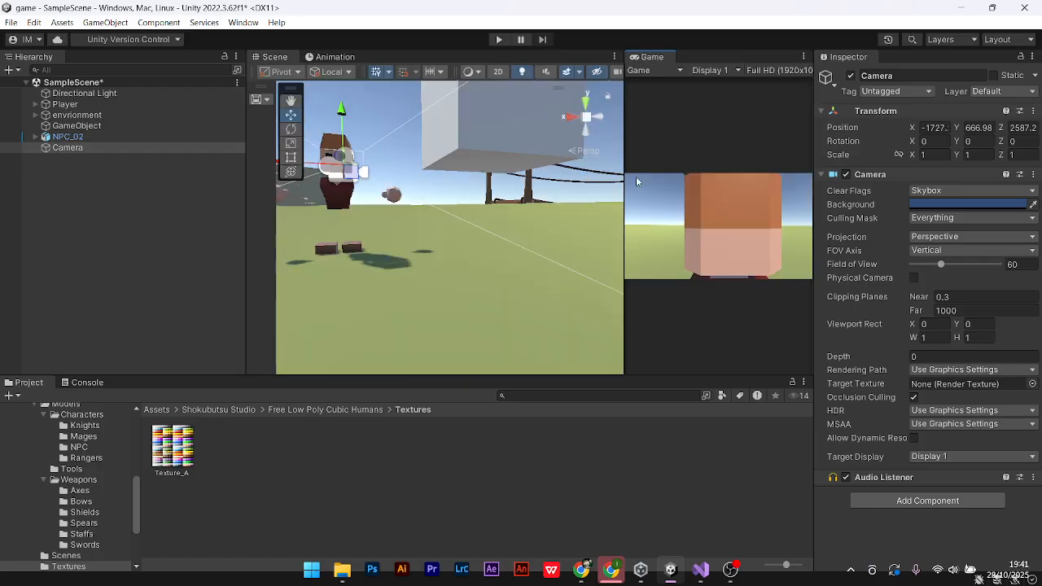
left_click_drag(386, 148, 445, 156, "alt")
Add a second camera and place it behind NPC_02, slightly above head height at Y about 667.13
right_click(120, 208)
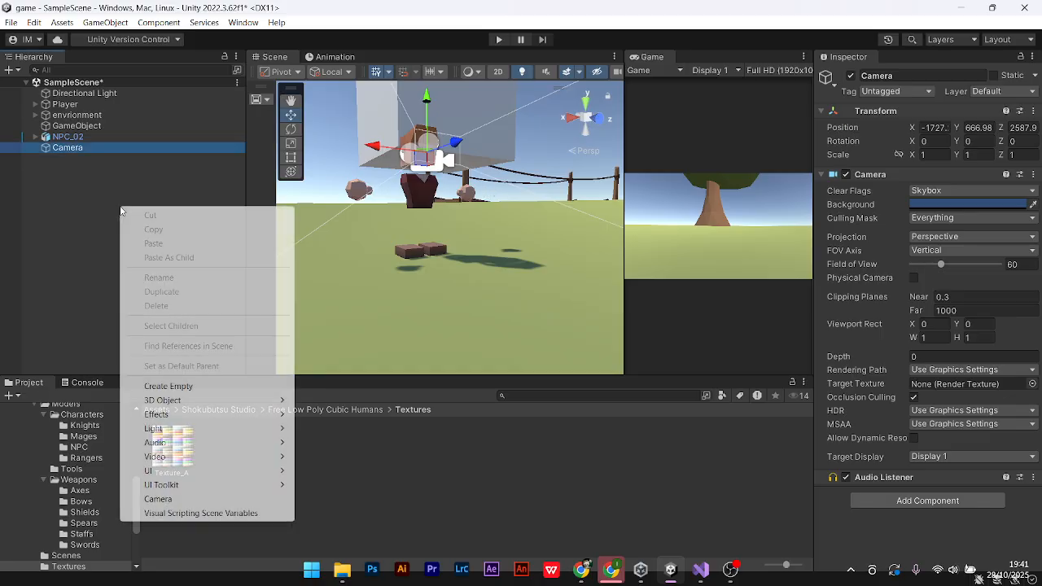
left_click(200, 500)
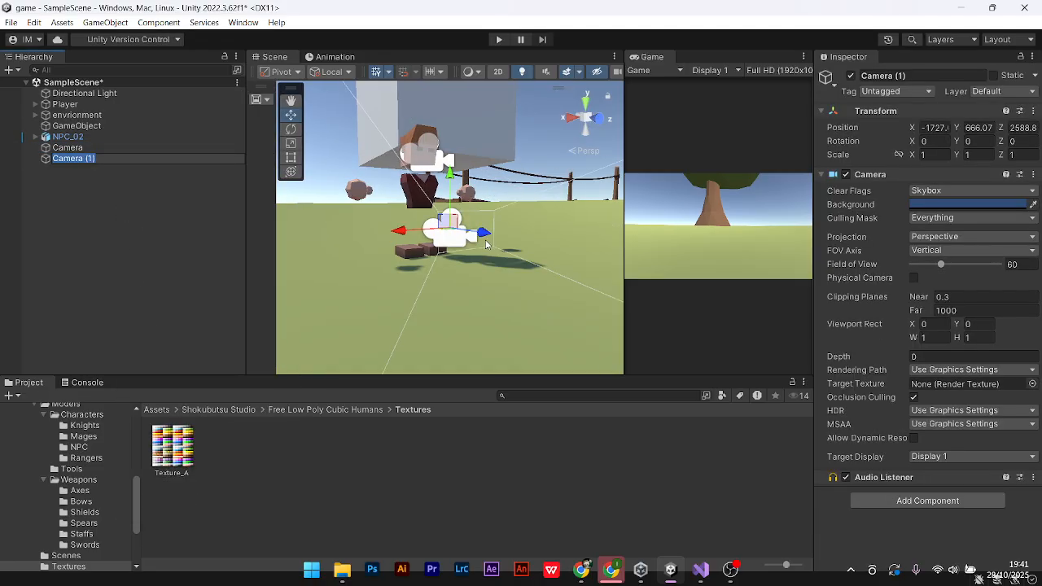
left_click_drag(468, 236, 388, 225)
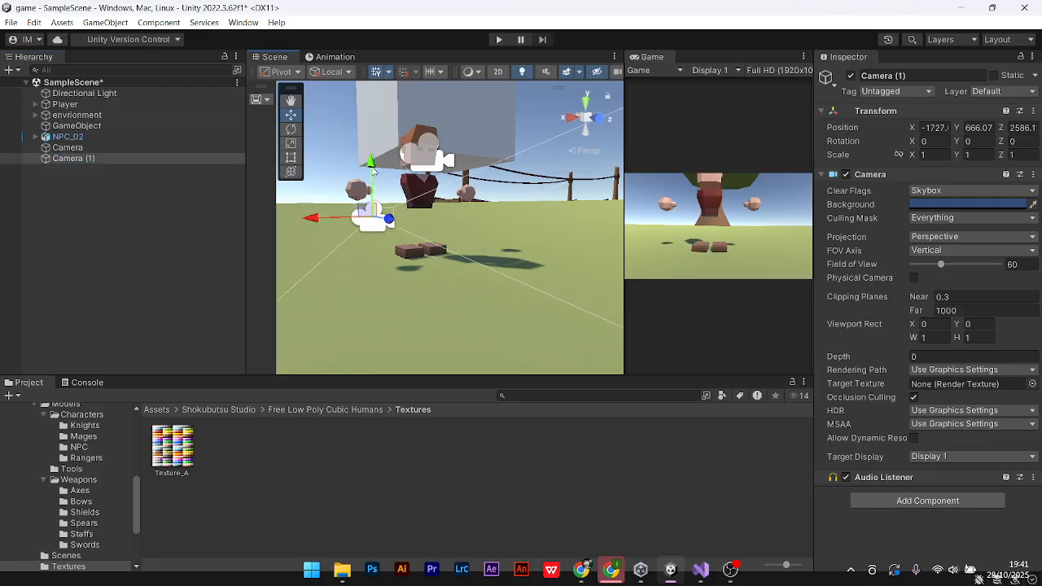
left_click_drag(370, 189, 385, 128)
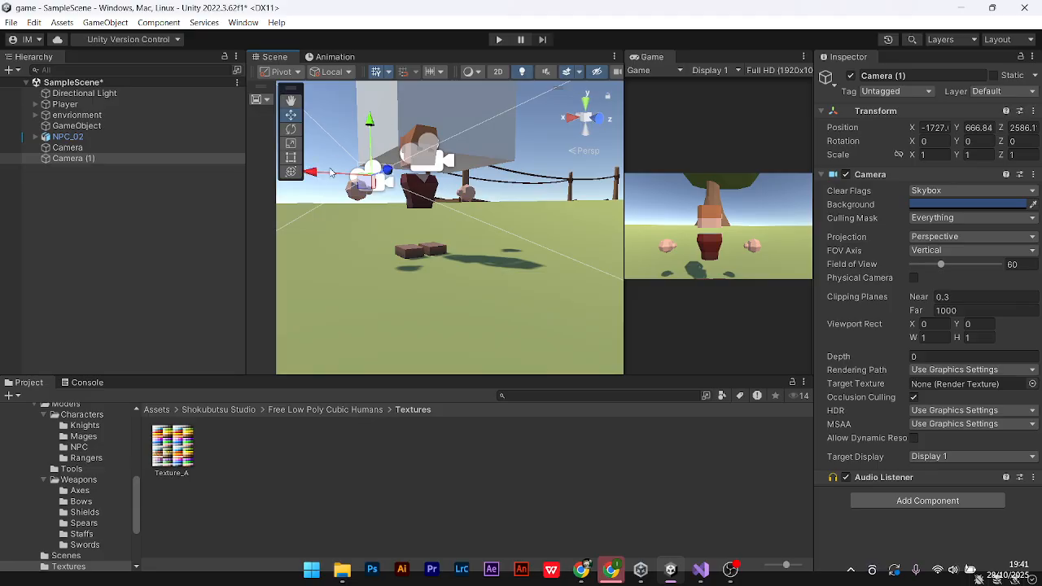
left_click_drag(336, 175, 362, 192)
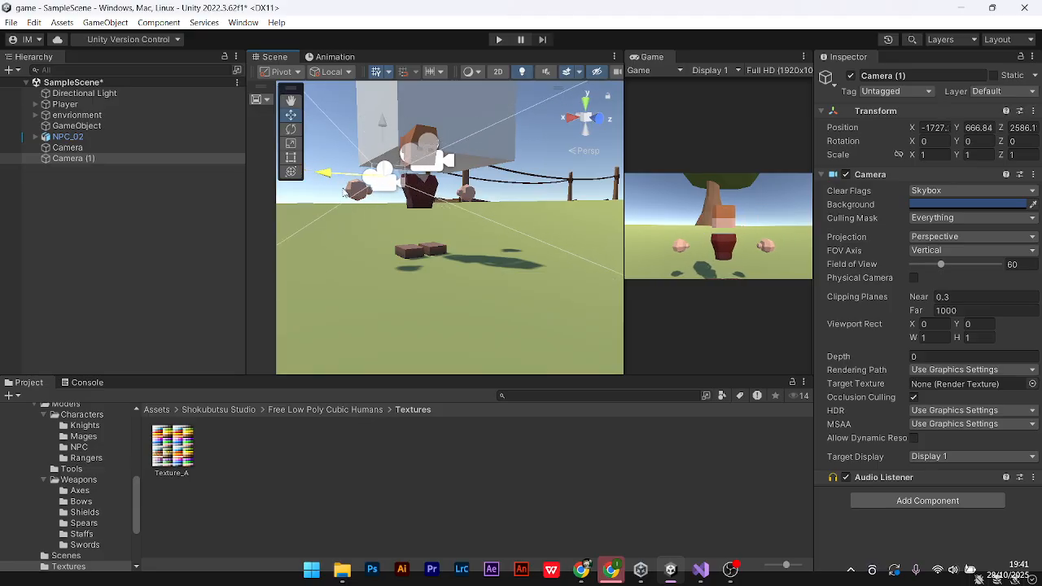
left_click_drag(385, 136, 388, 120)
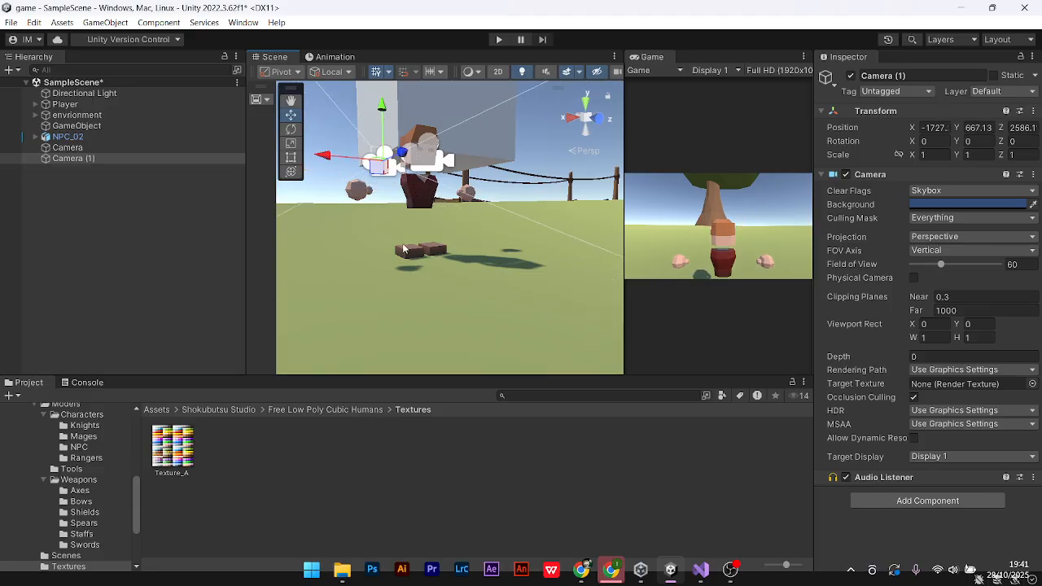
left_click(133, 222)
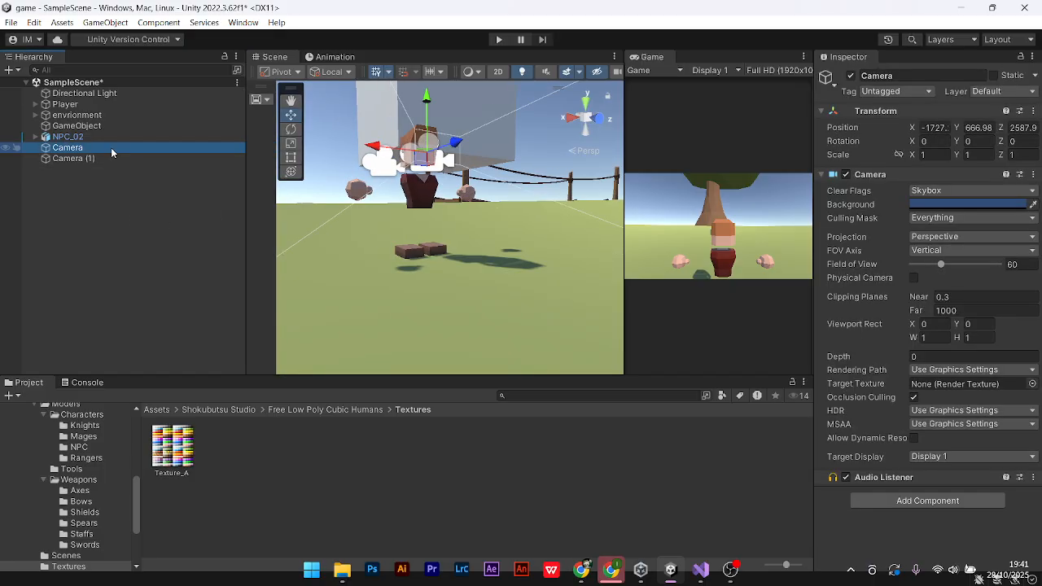
Rename the first camera, in front of NPC_02's face, as Fpss
right_click(111, 148)
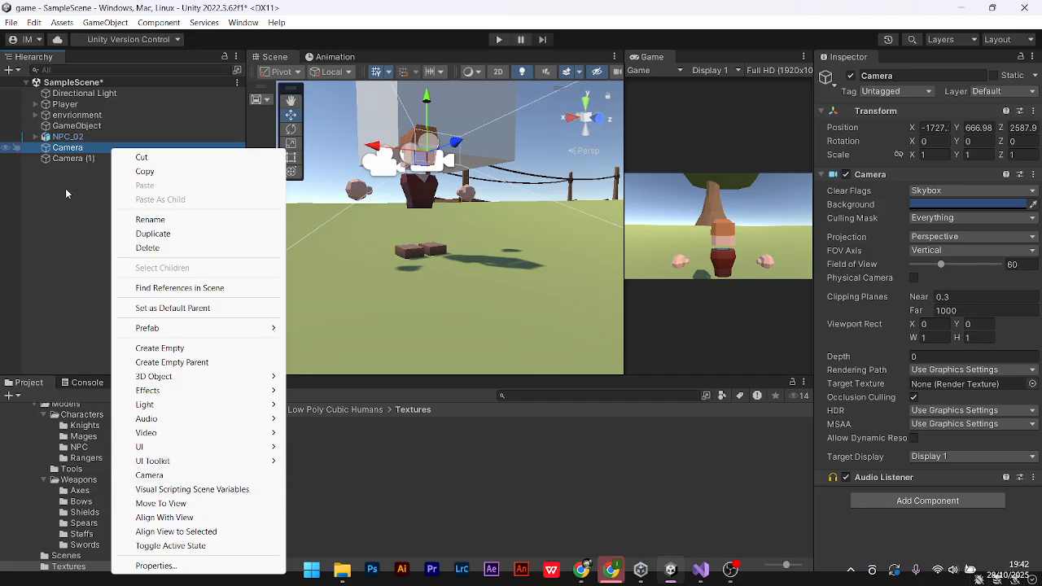
left_click(924, 75)
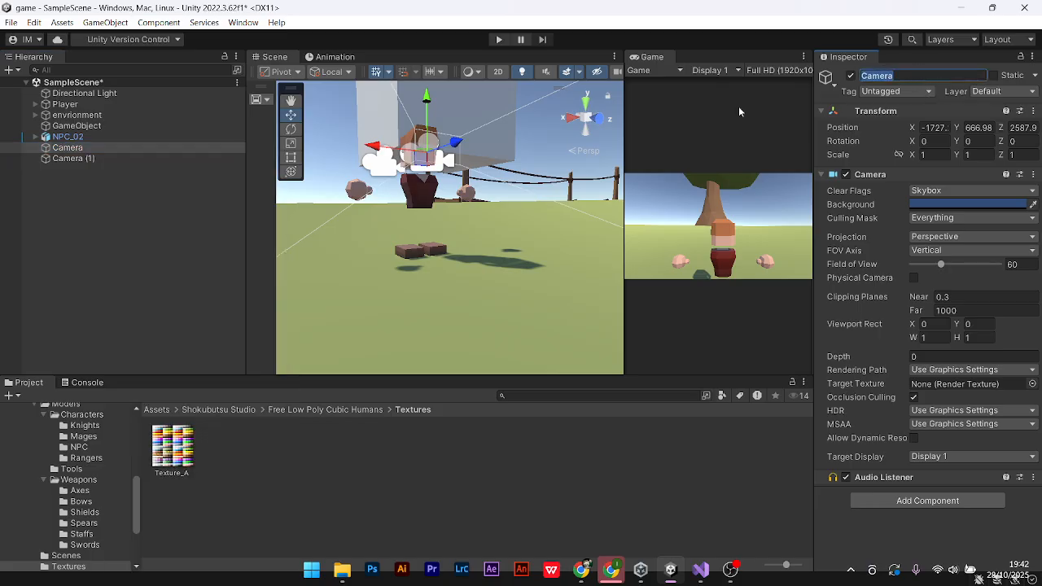
left_click(73, 158)
left_click(72, 148)
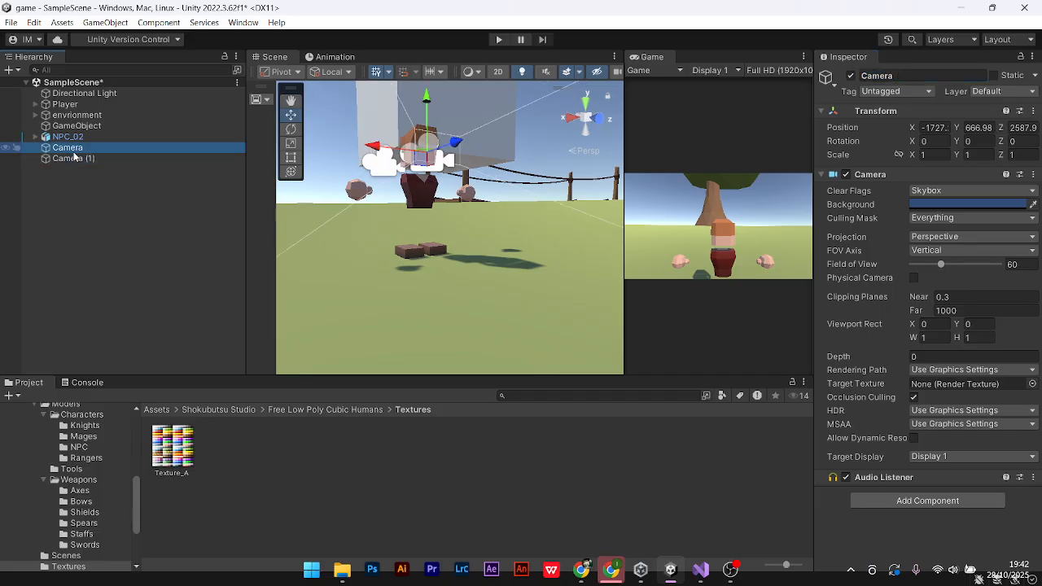
left_click(887, 75)
type("Fpss")
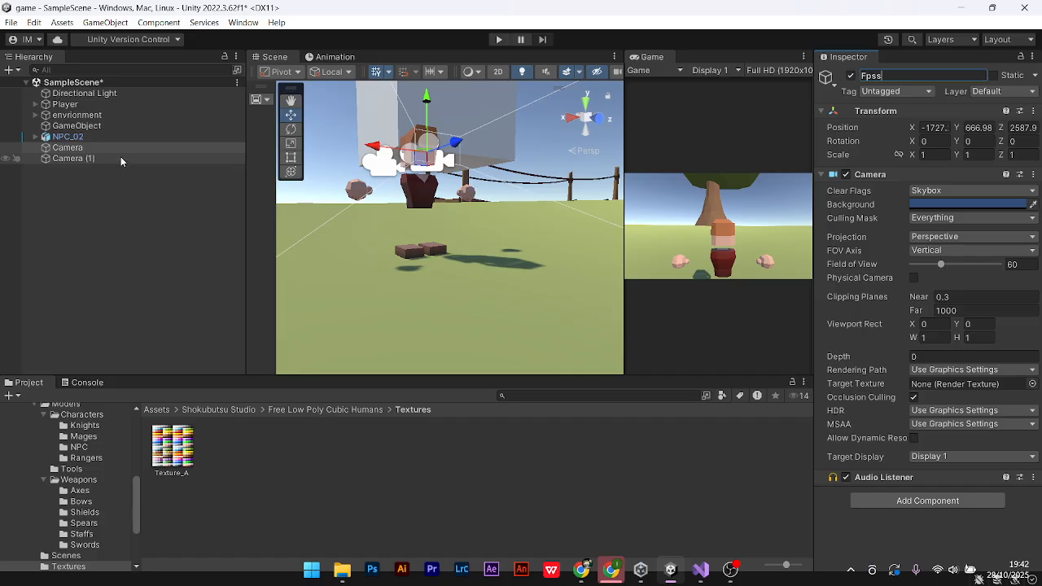
Rename the second camera, behind NPC_02, as Tpss
left_click(120, 157)
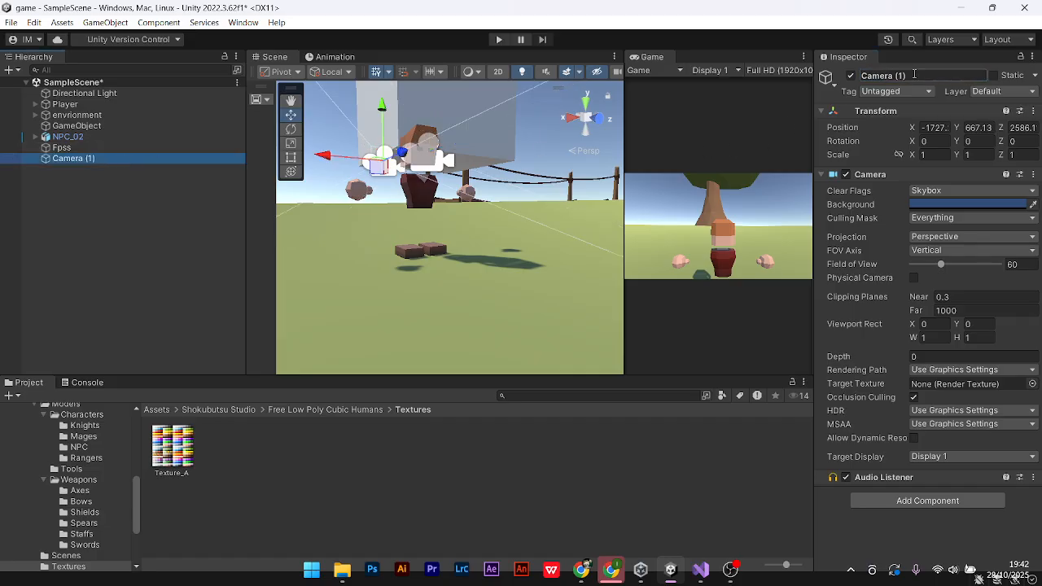
left_click(914, 74)
type("Tpss")
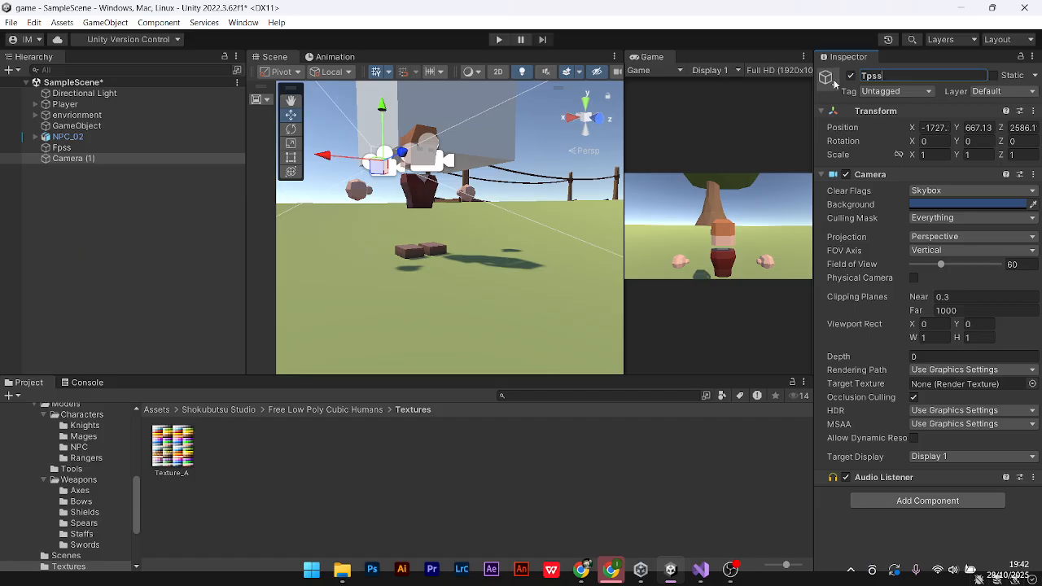
left_click(160, 215)
Create an empty top-level object in SampleScene and name it Player
left_click(81, 136)
left_click(90, 185)
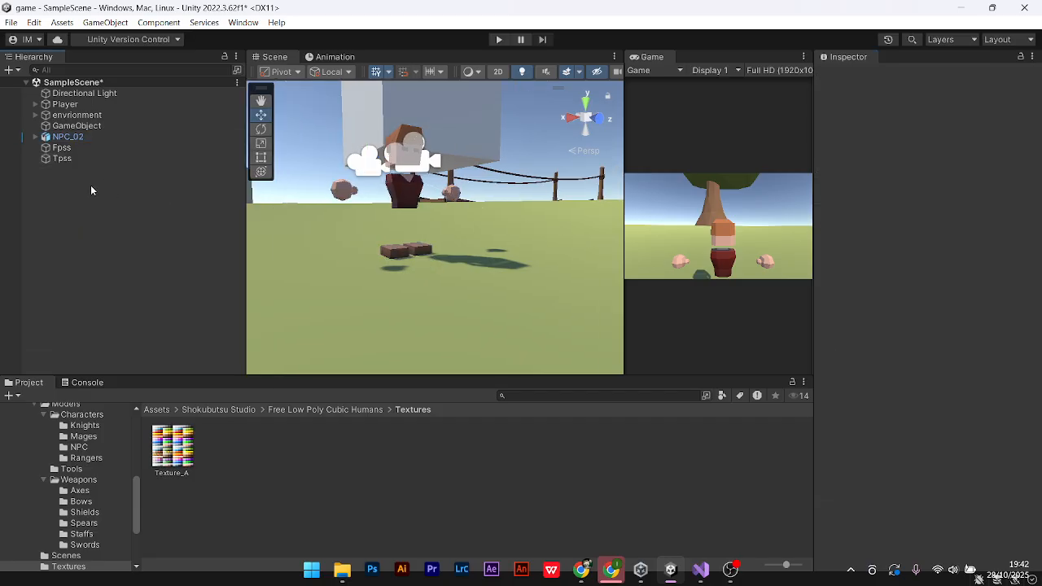
right_click(90, 186)
left_click(77, 125)
right_click(69, 206)
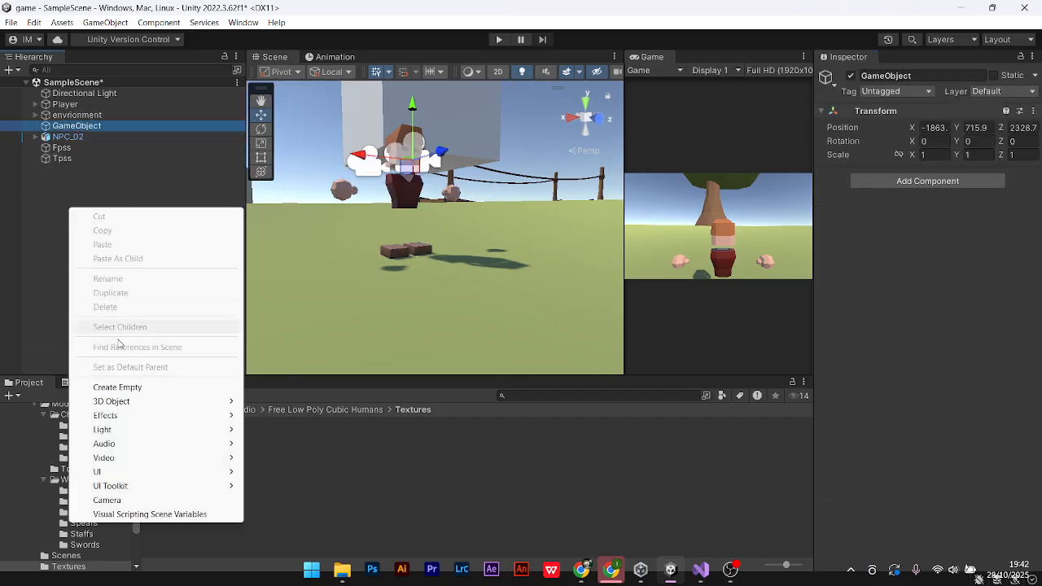
left_click(163, 389)
type("Player")
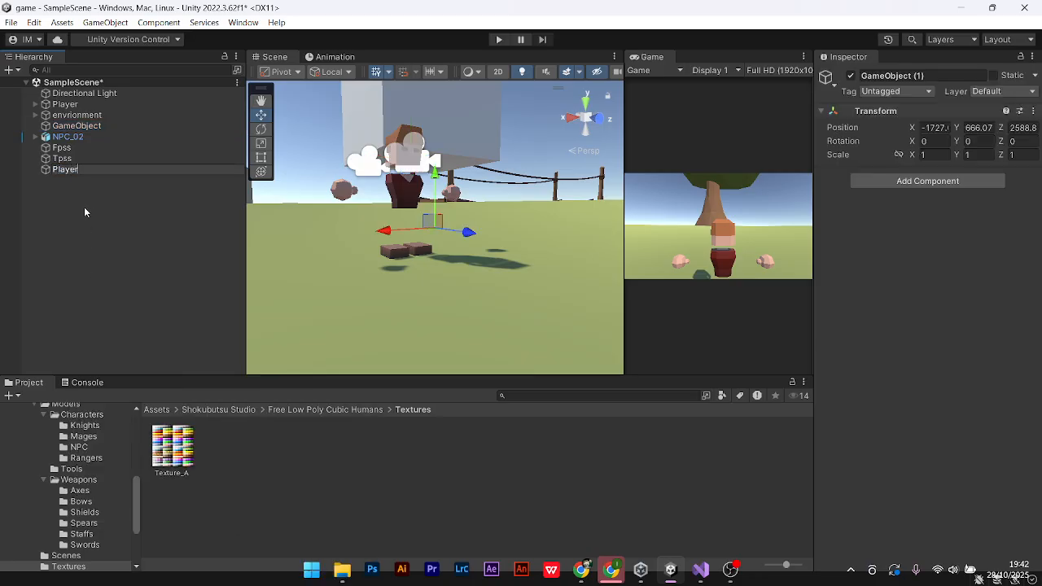
Nest NPC_02 and the Fpss and Tpss cameras under the new empty Player object
left_click(85, 207)
left_click_drag(48, 139, 66, 171)
left_click(61, 172)
left_click(61, 148)
left_click(62, 137, "shift")
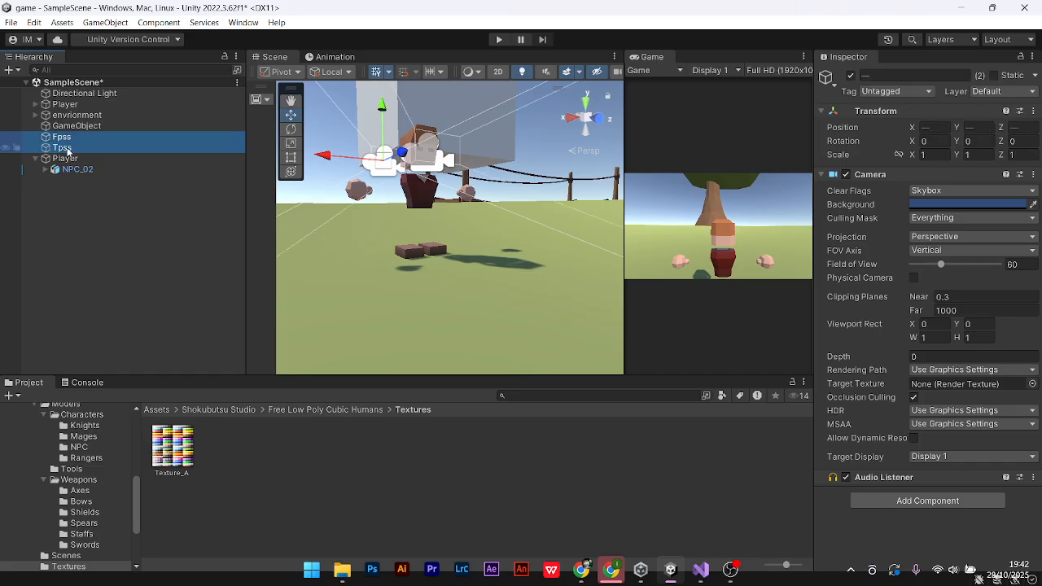
left_click_drag(68, 165, 67, 160)
left_click(71, 182)
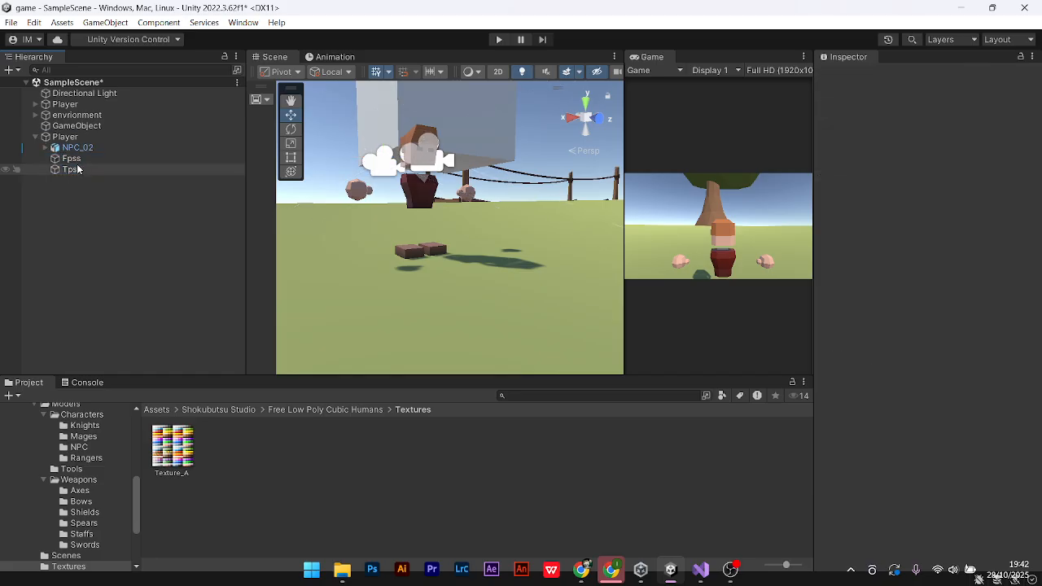
left_click(71, 149)
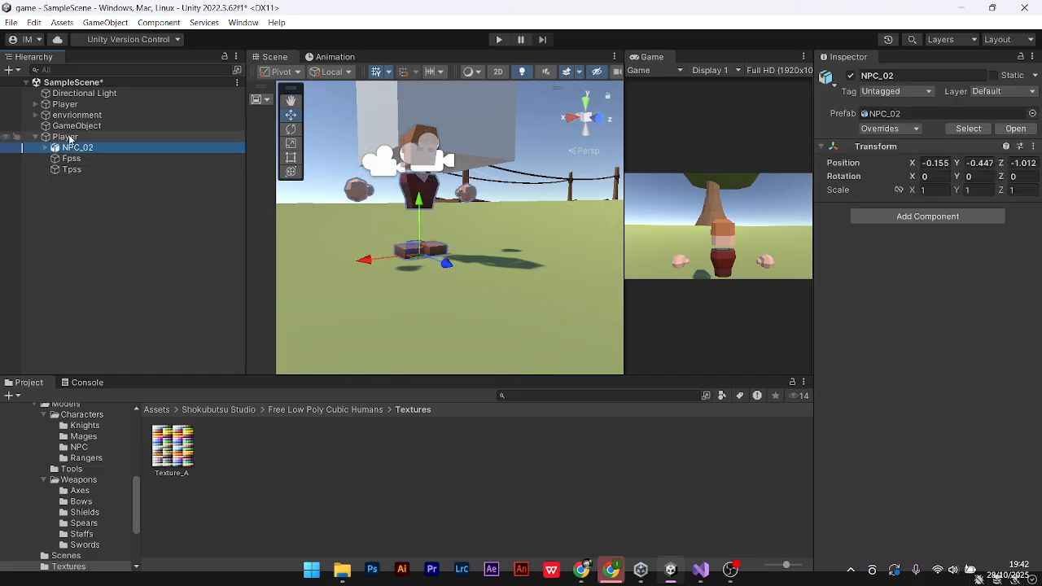
left_click(87, 191)
left_click(82, 148)
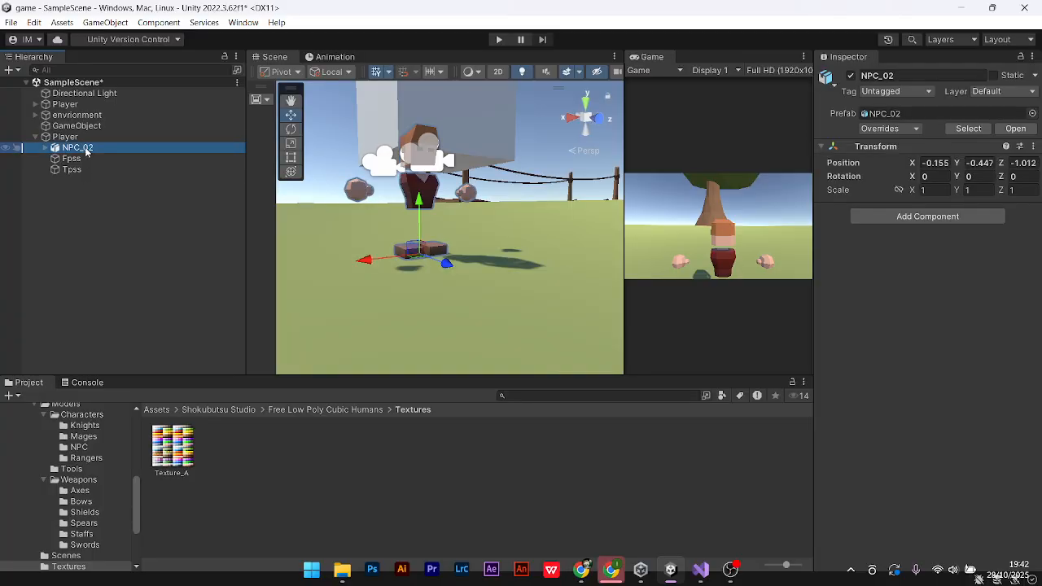
left_click(91, 138)
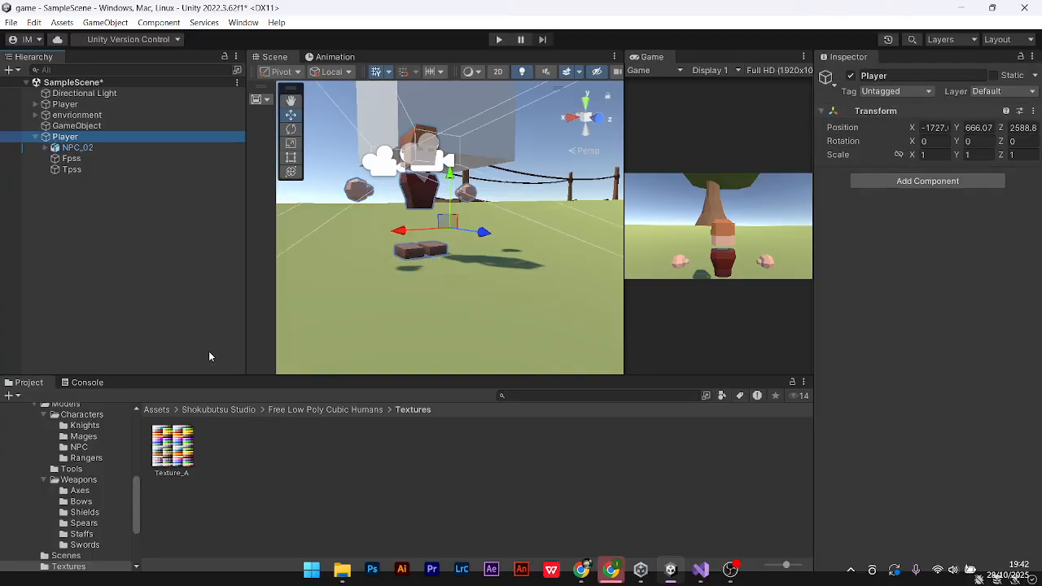
left_click(94, 159)
left_click(91, 138)
Open the top-level Assets folder and select the PlayerMovement script
left_click(157, 410)
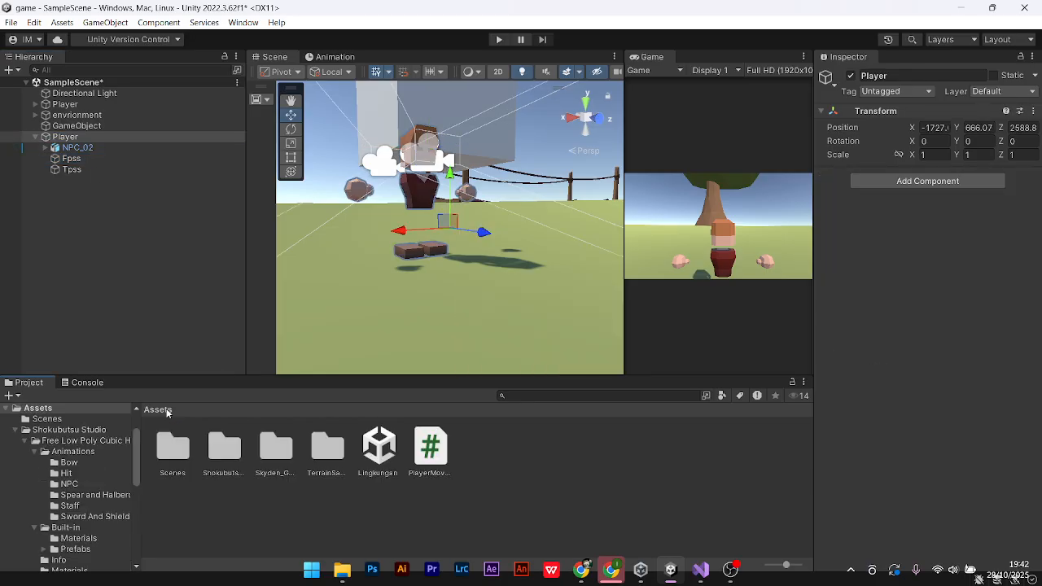
left_click(77, 148)
left_click(85, 139)
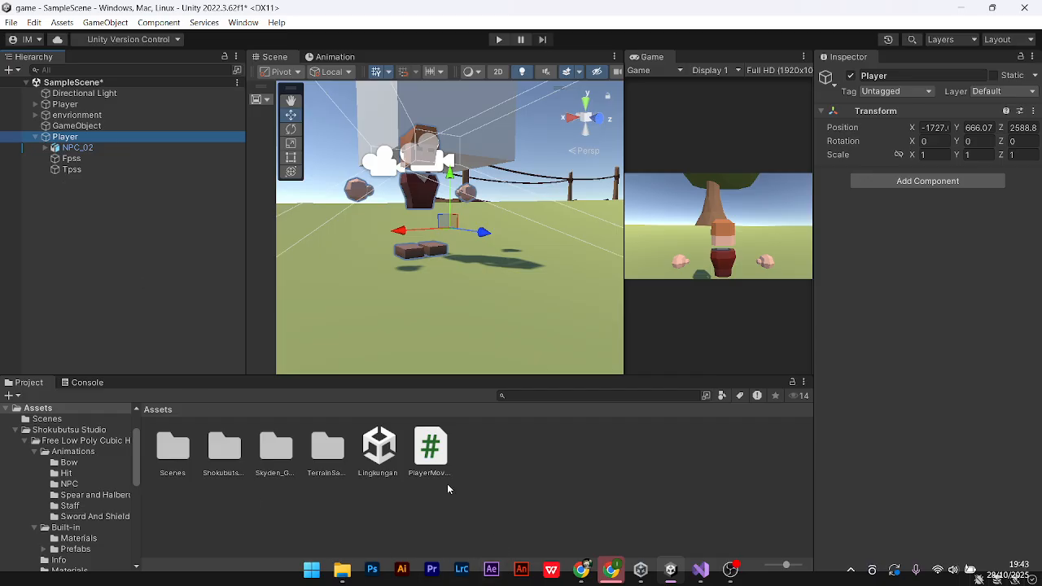
left_click(439, 452)
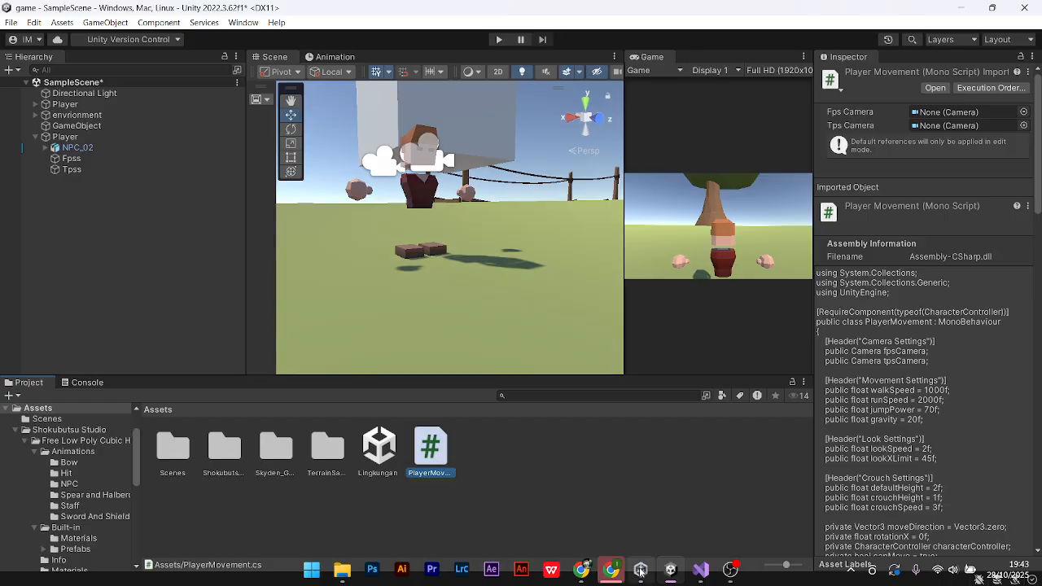
Switch to Chrome and view page 24 of the PBO Pert 7 PDF, covering the Player Movement script
mouse_move(693, 572)
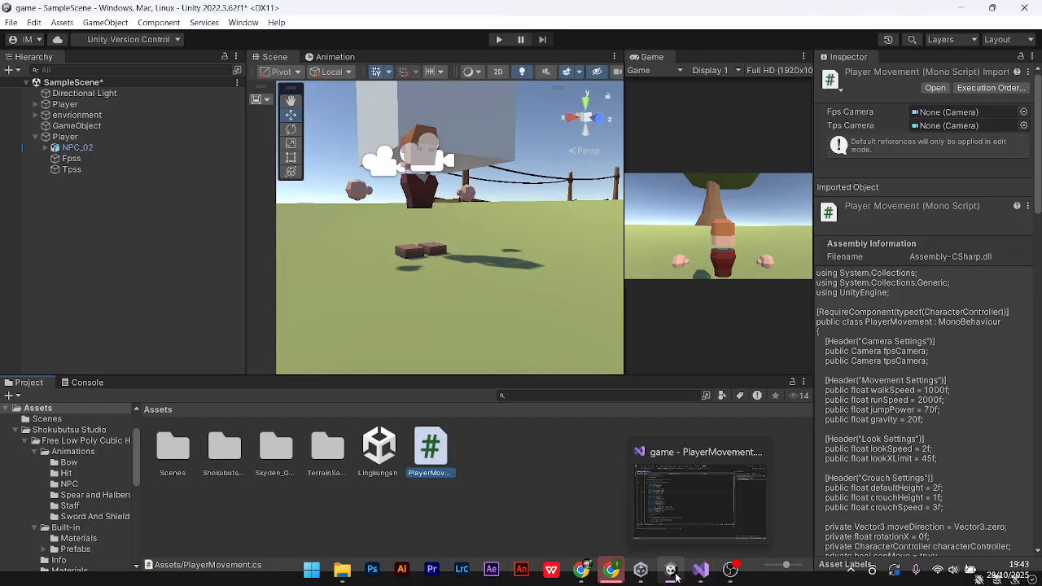
mouse_move(650, 574)
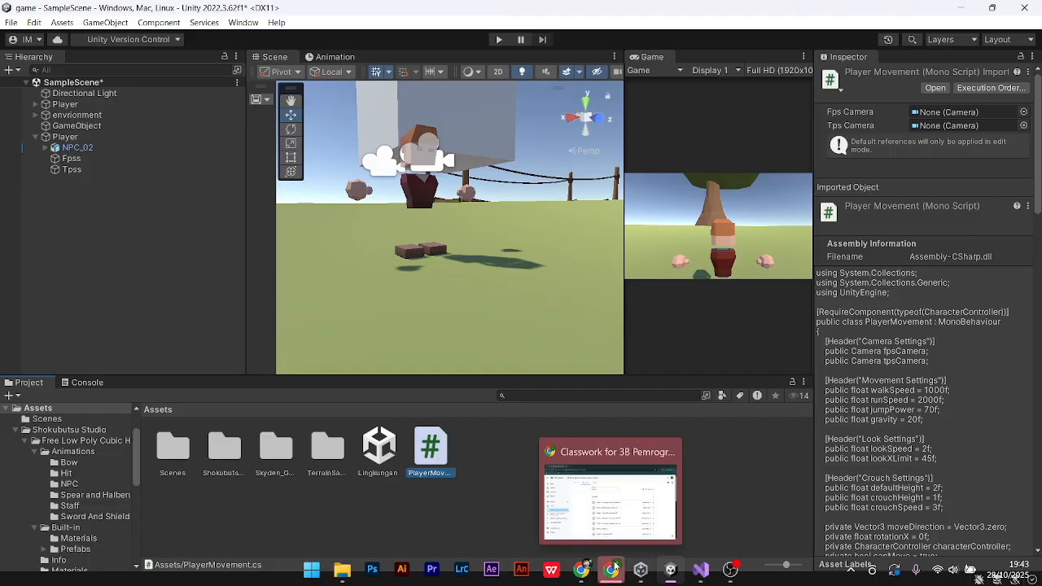
left_click(612, 569)
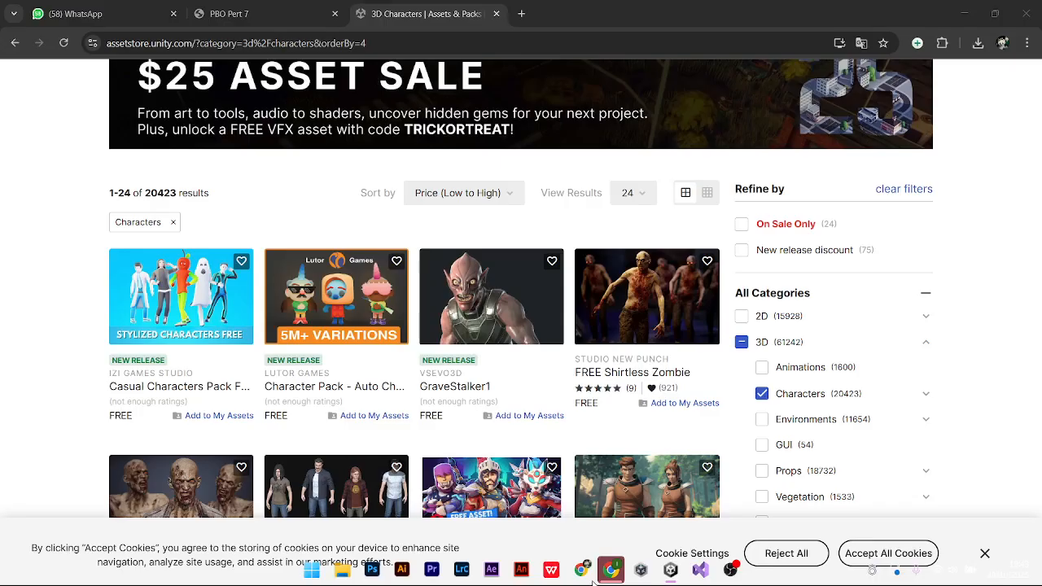
left_click(236, 13)
scroll(449, 302, "down", 1)
scroll(186, 461, "down", 8)
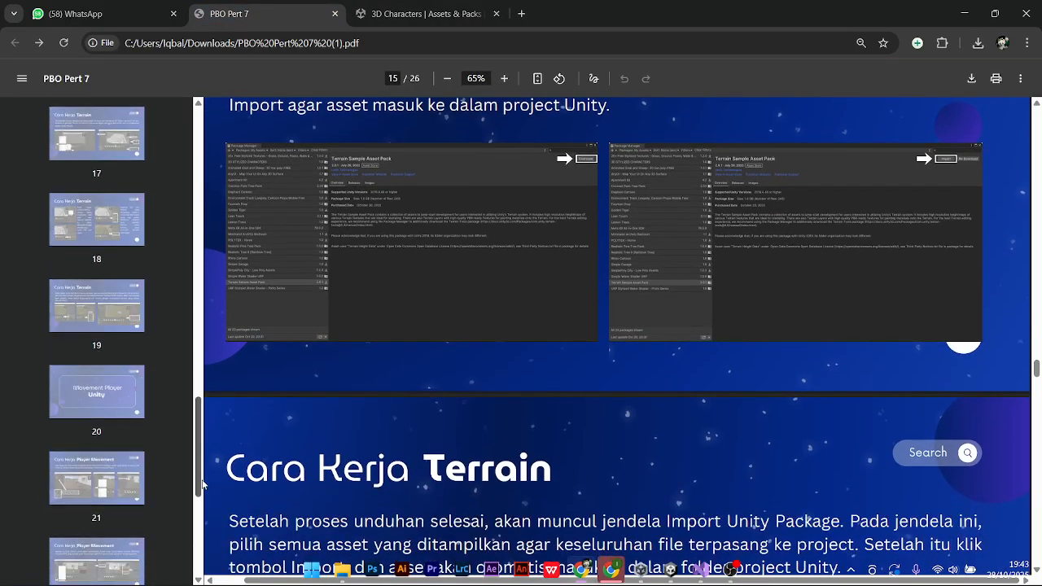
scroll(186, 460, "down", 3)
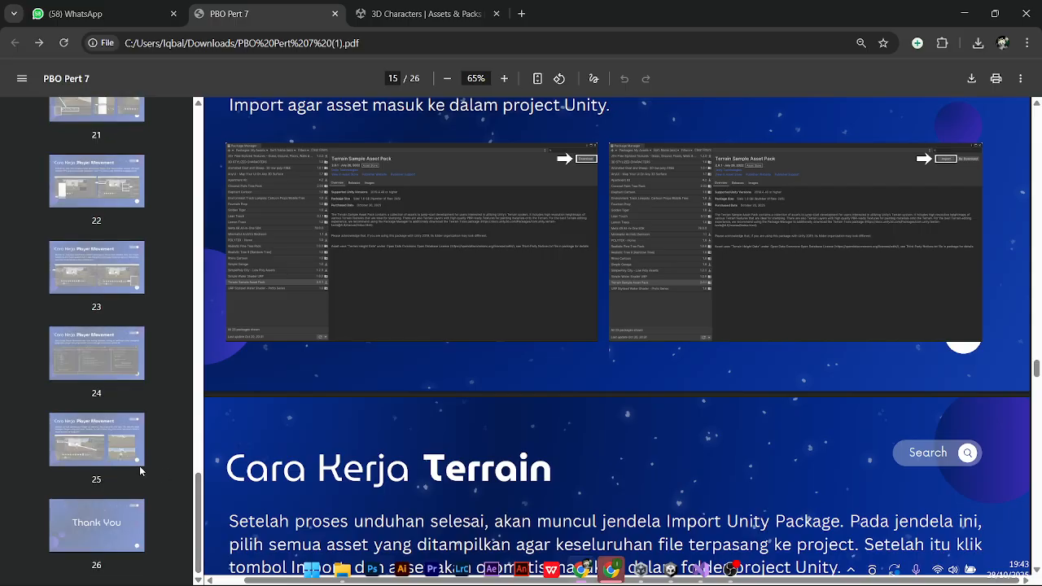
left_click(96, 353)
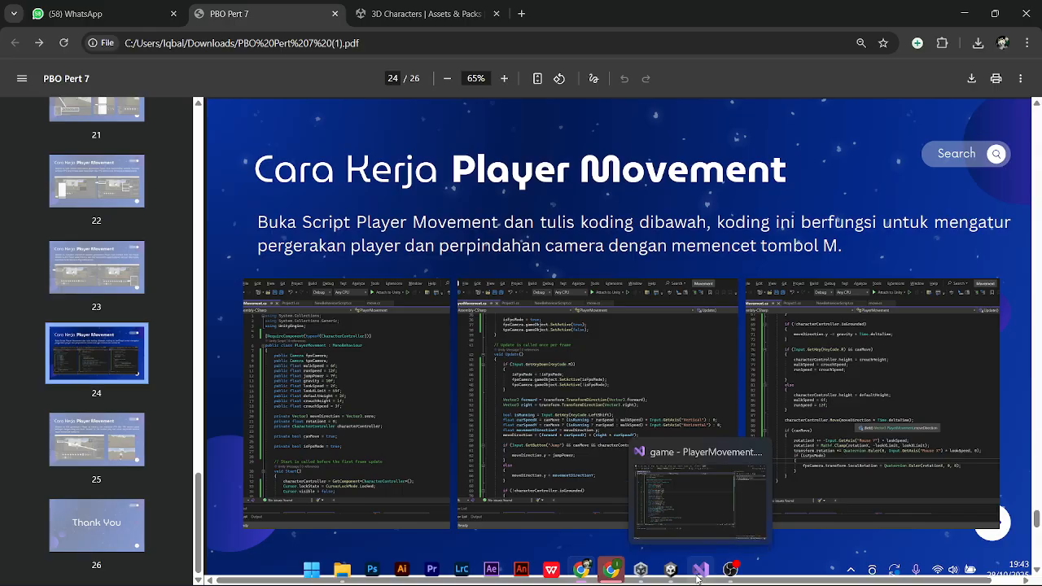
Back in Unity, attach PlayerMovement to the Player containing NPC_02, assigning Fpss as Fps Camera and Tpss as Tps Camera
left_click(670, 570)
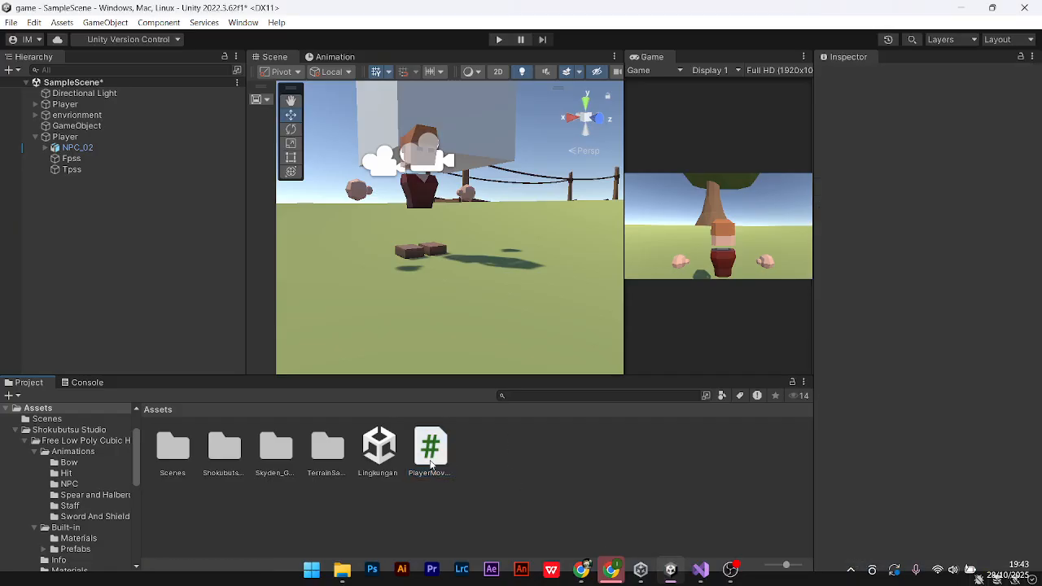
left_click(67, 138)
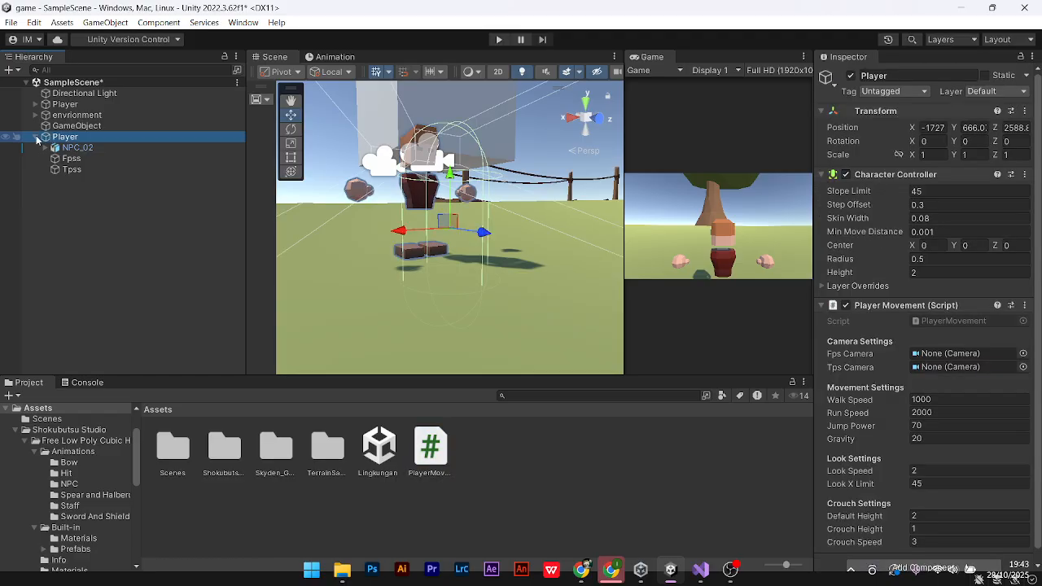
left_click_drag(1037, 198, 1039, 236)
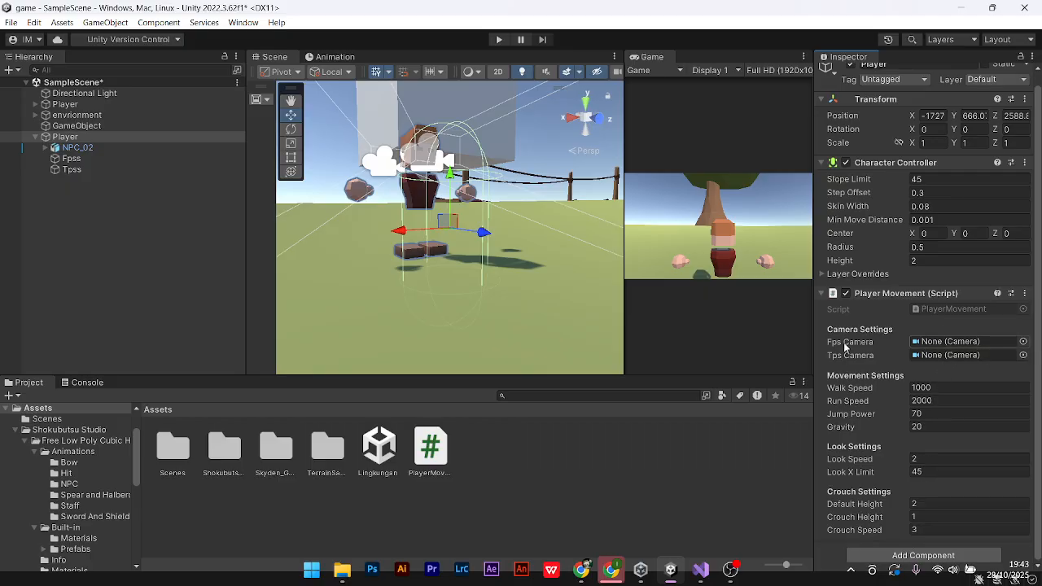
left_click_drag(66, 159, 969, 342)
left_click_drag(72, 169, 971, 363)
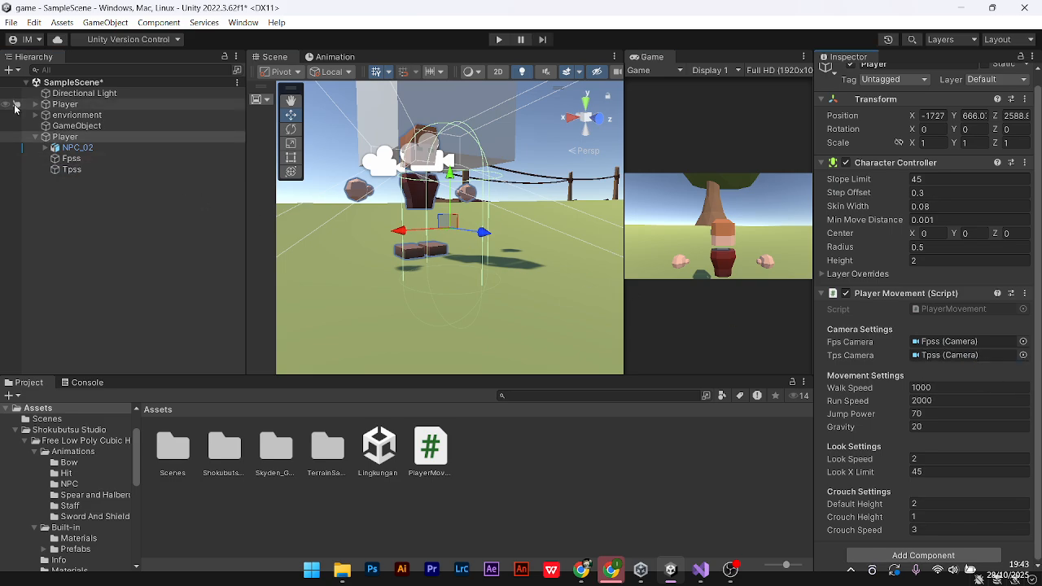
Hide the older cube Player in the Scene view, disable its picking, and collapse both Player hierarchies
left_click(45, 106)
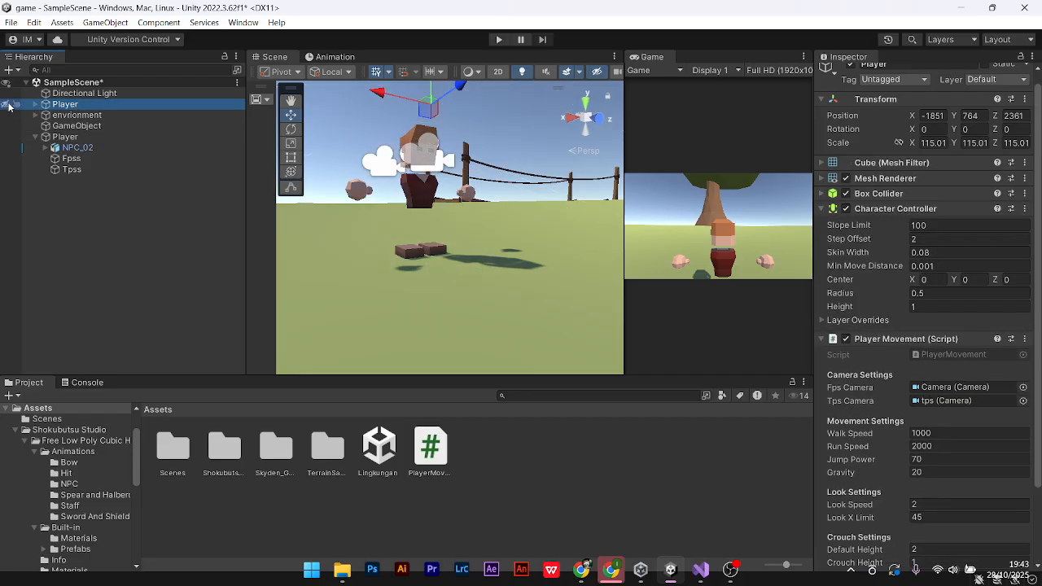
left_click(78, 177)
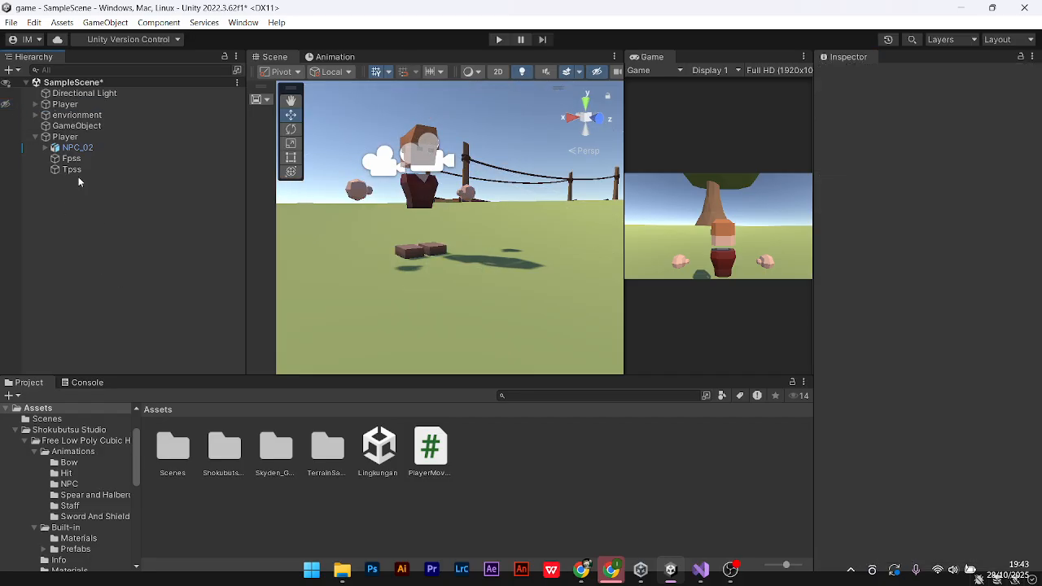
left_click(36, 106)
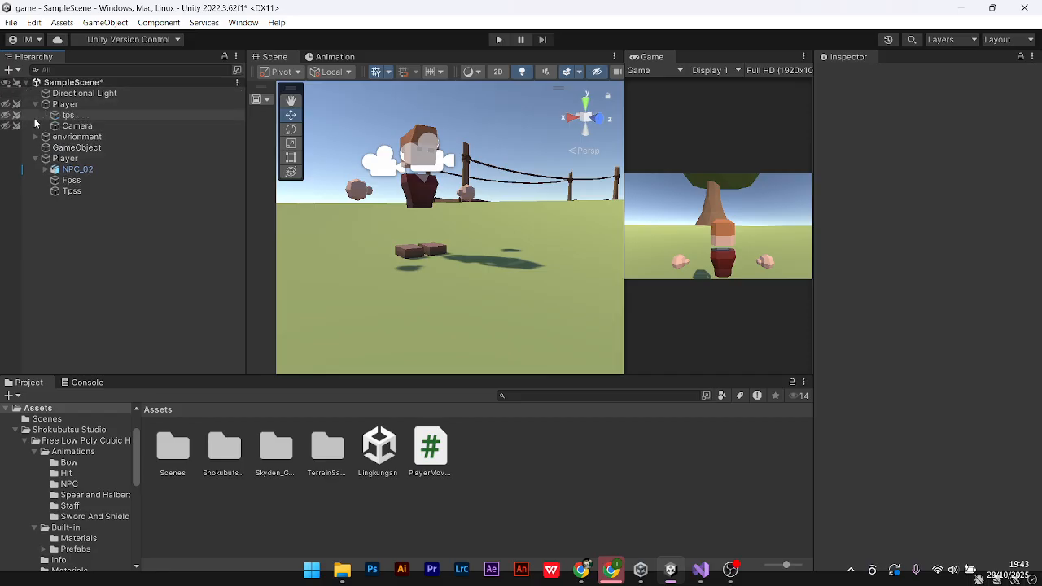
left_click(36, 107)
left_click(35, 136)
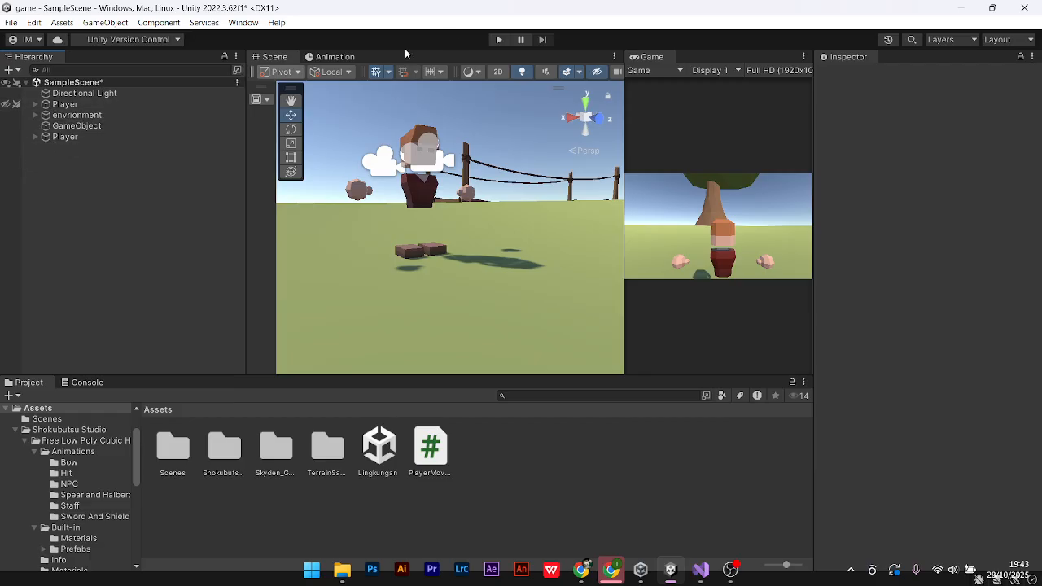
Play-test the NPC player with the Game view docked beside the Scene view, compare both views, and stop the test
left_click(495, 41)
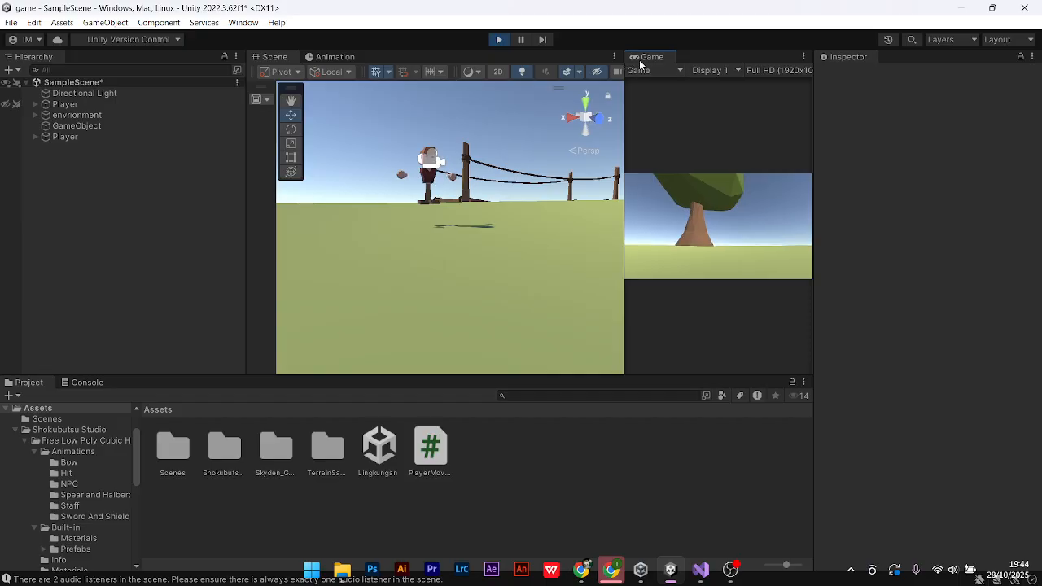
left_click_drag(640, 61, 326, 57)
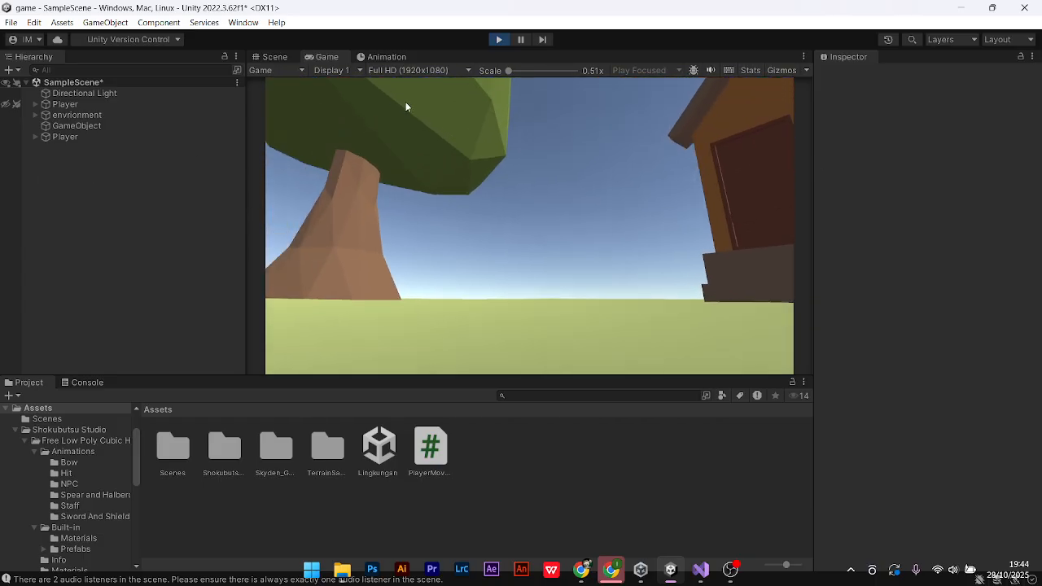
left_click(275, 57)
right_click_drag(512, 246, 547, 207)
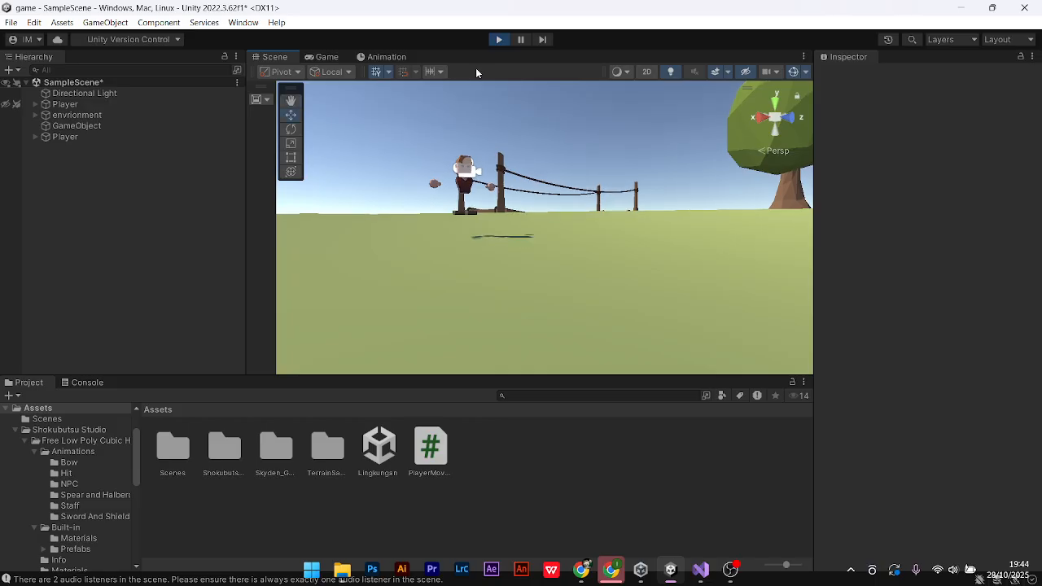
left_click(329, 59)
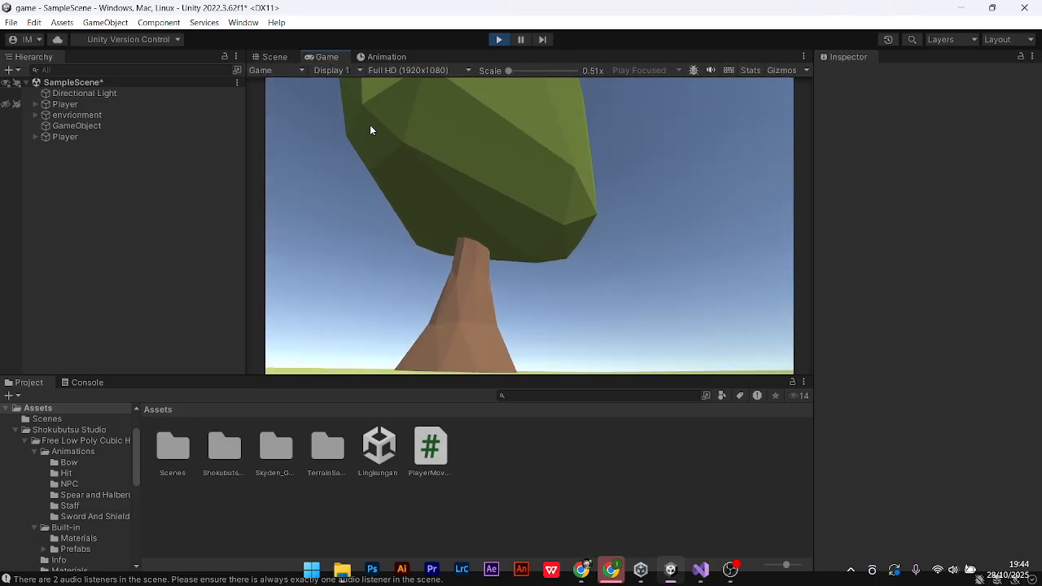
left_click(508, 41)
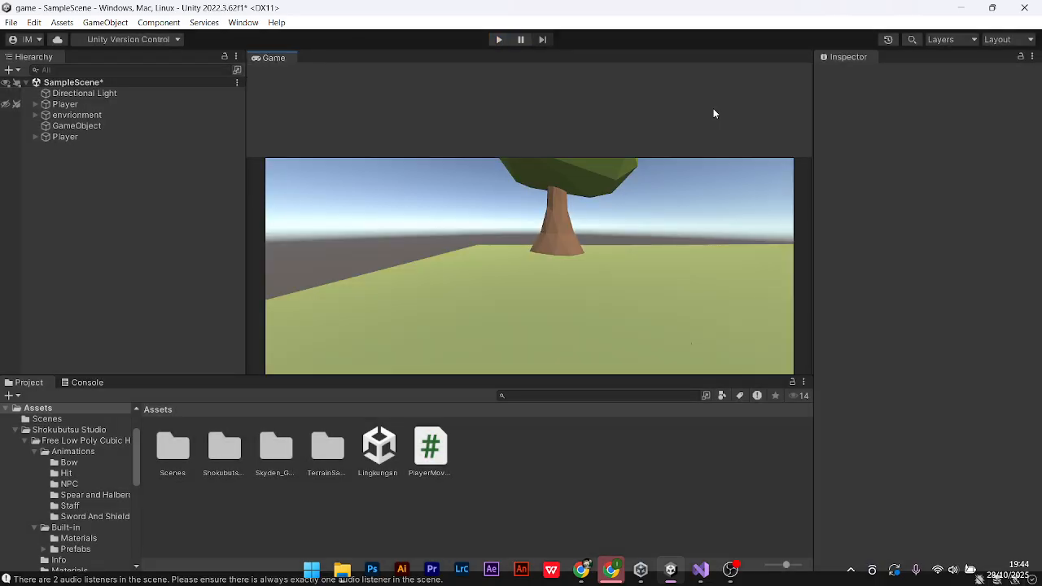
left_click_drag(730, 87, 797, 153)
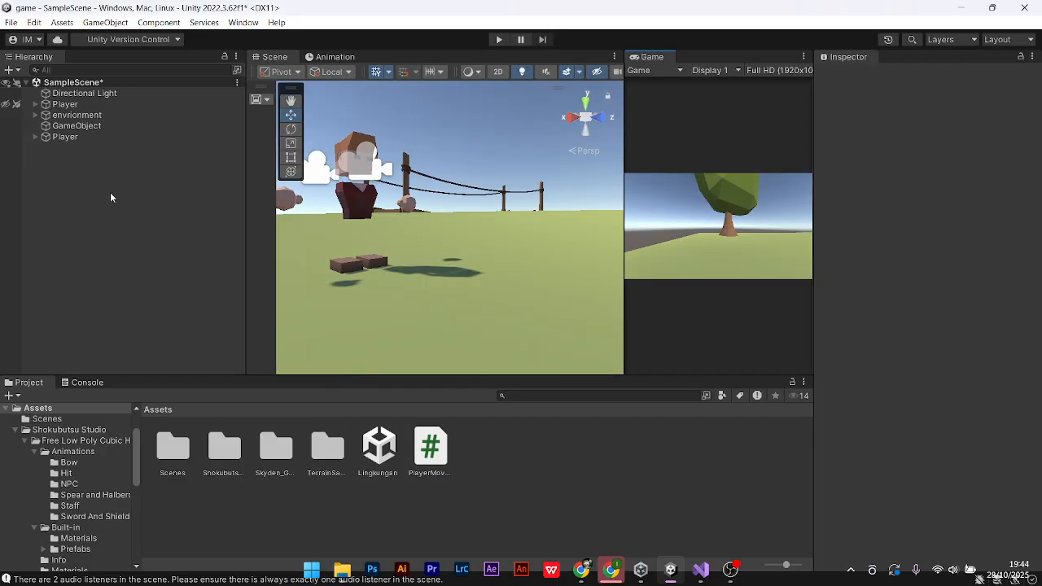
Show the older cube Player again, and hide the Player containing NPC_02 with its picking disabled
left_click(6, 104)
left_click(7, 137)
left_click(16, 137)
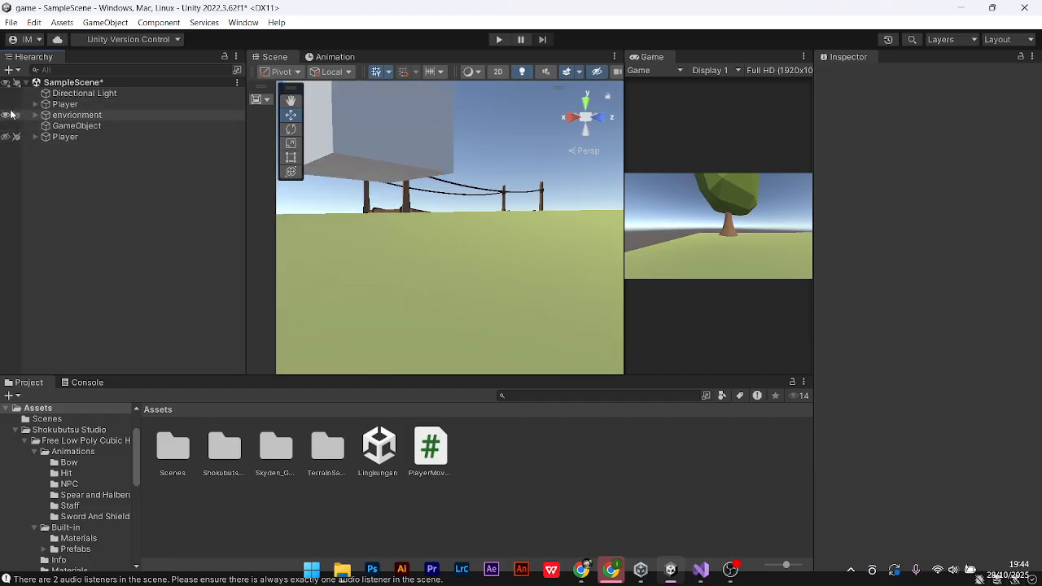
left_click(9, 105)
left_click(8, 105)
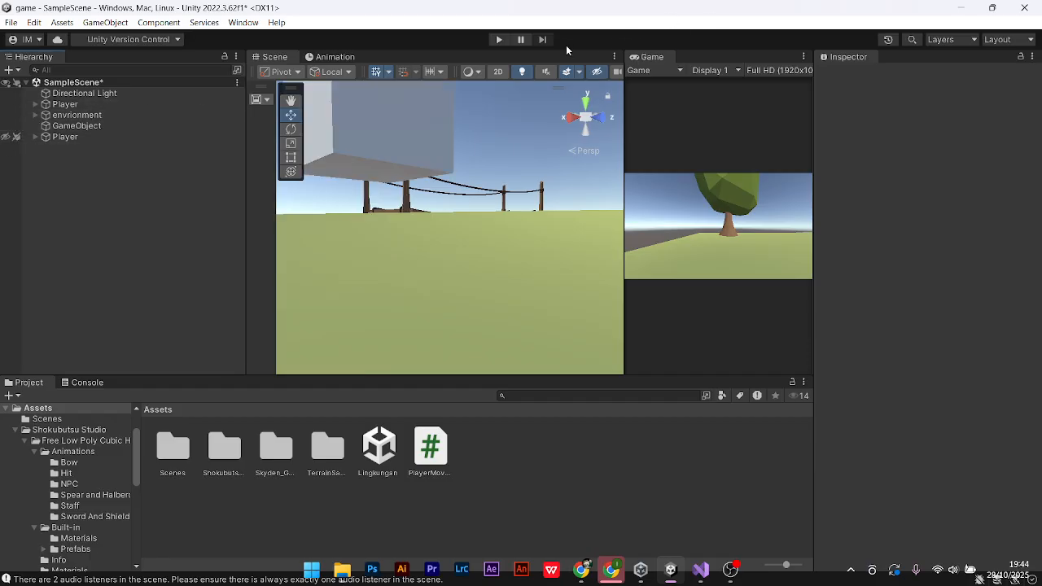
Play-test the cube Player, compare its walk and run speeds with those in the PlayerMovement script, and stop the test
left_click(499, 39)
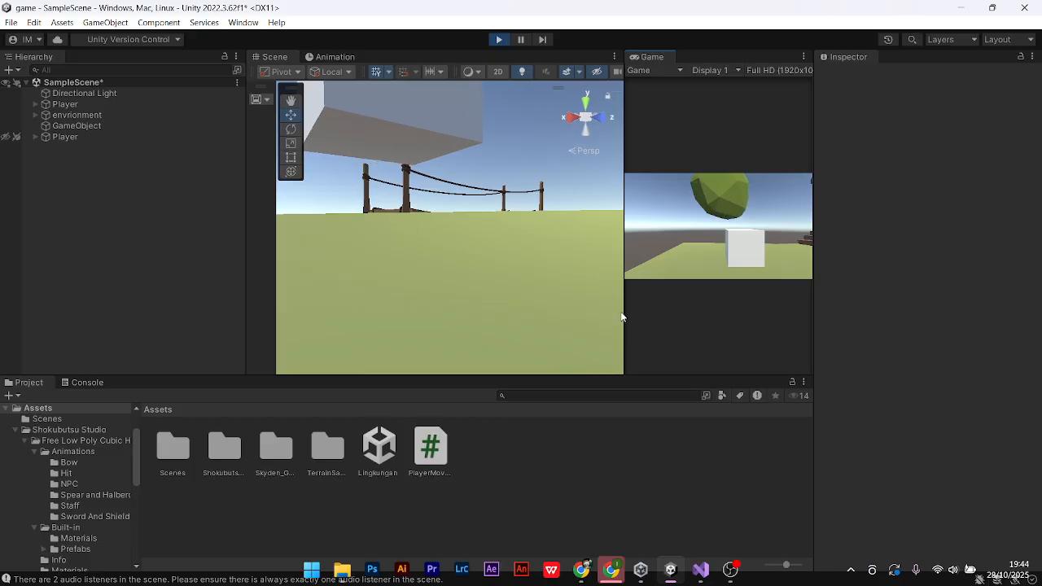
left_click(430, 466)
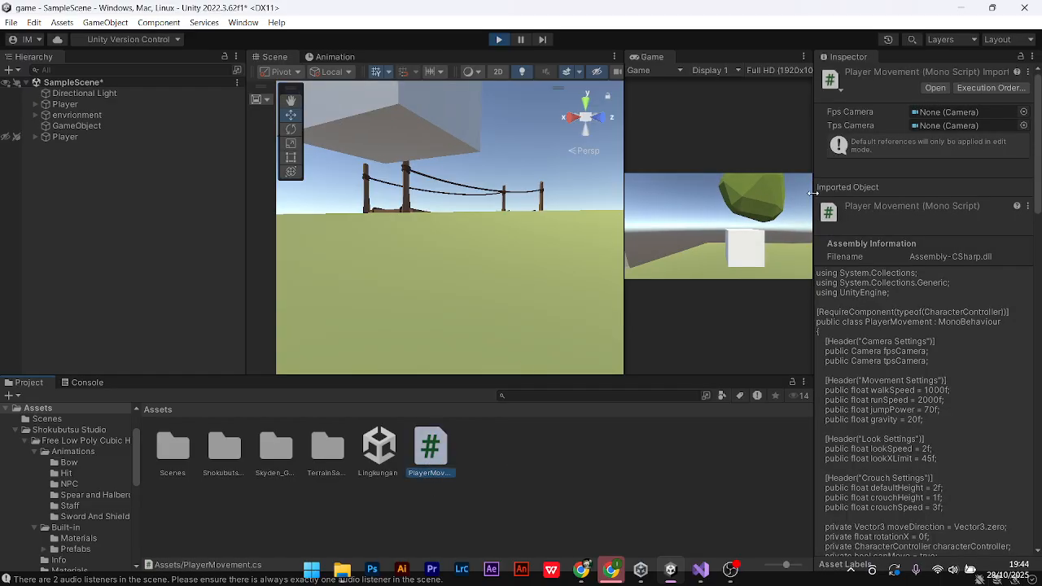
left_click(71, 104)
scroll(922, 349, "down", 3)
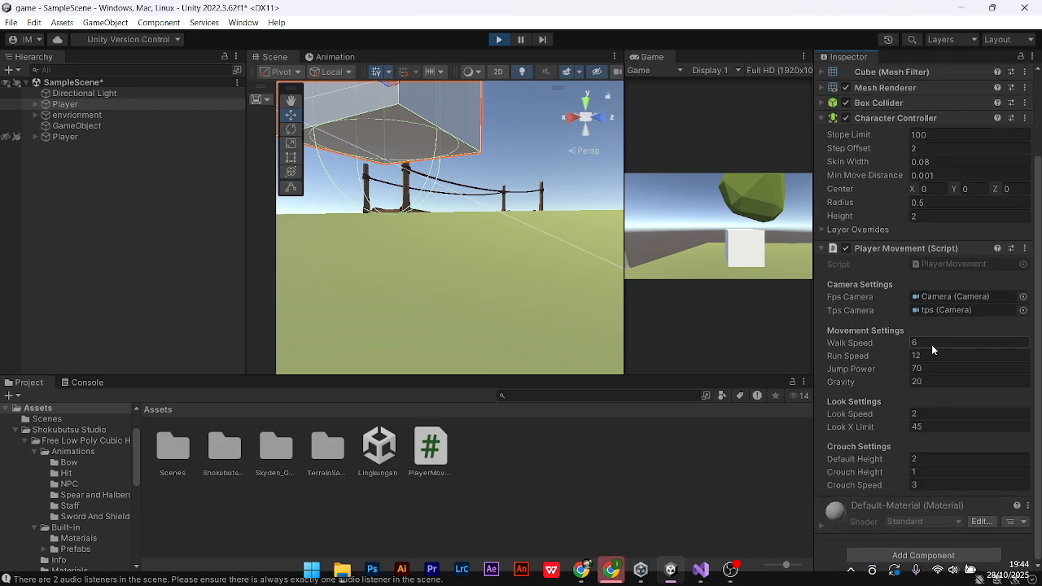
left_click(705, 580)
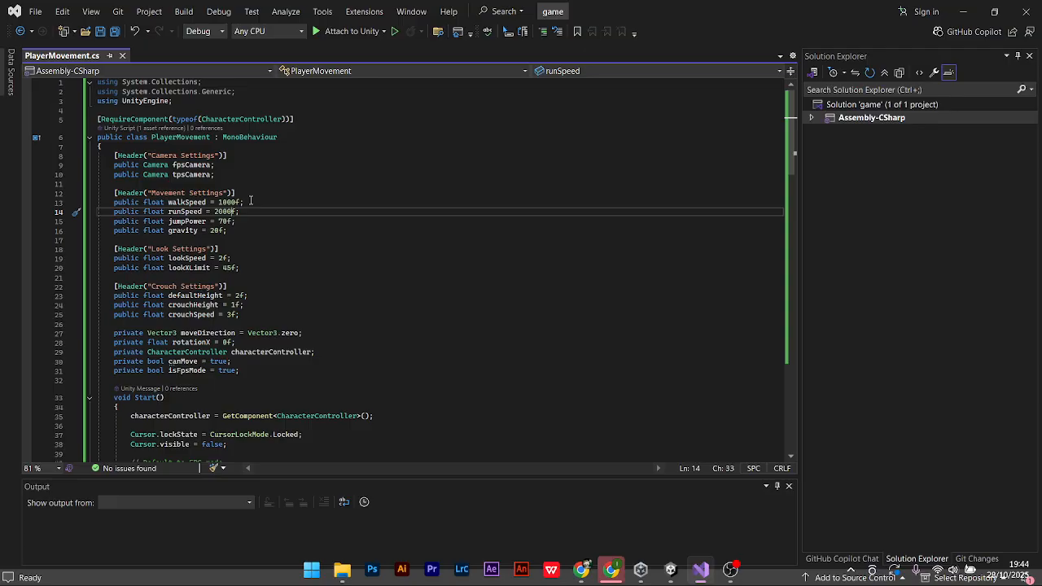
left_click(669, 569)
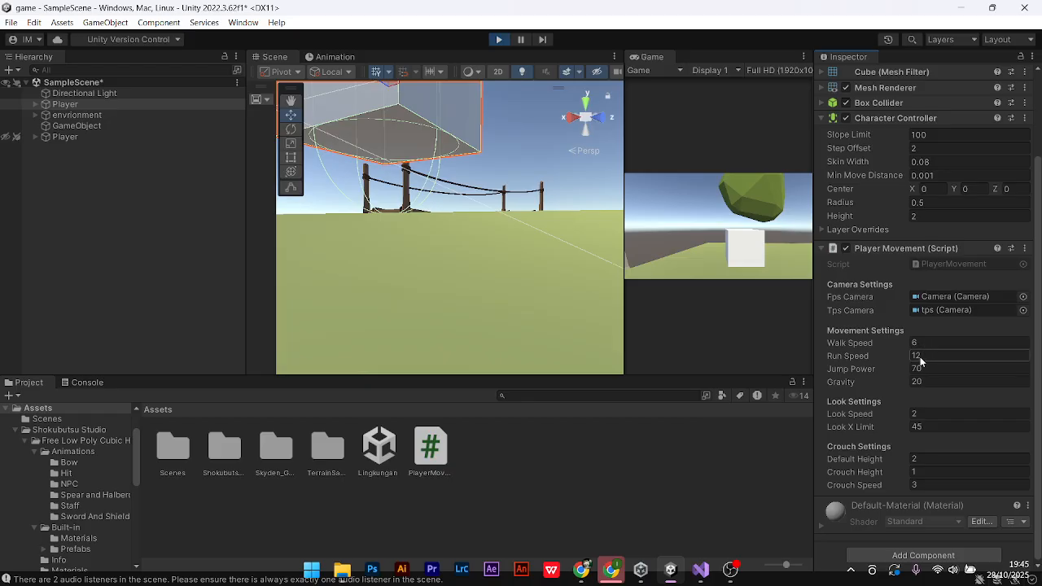
left_click(500, 41)
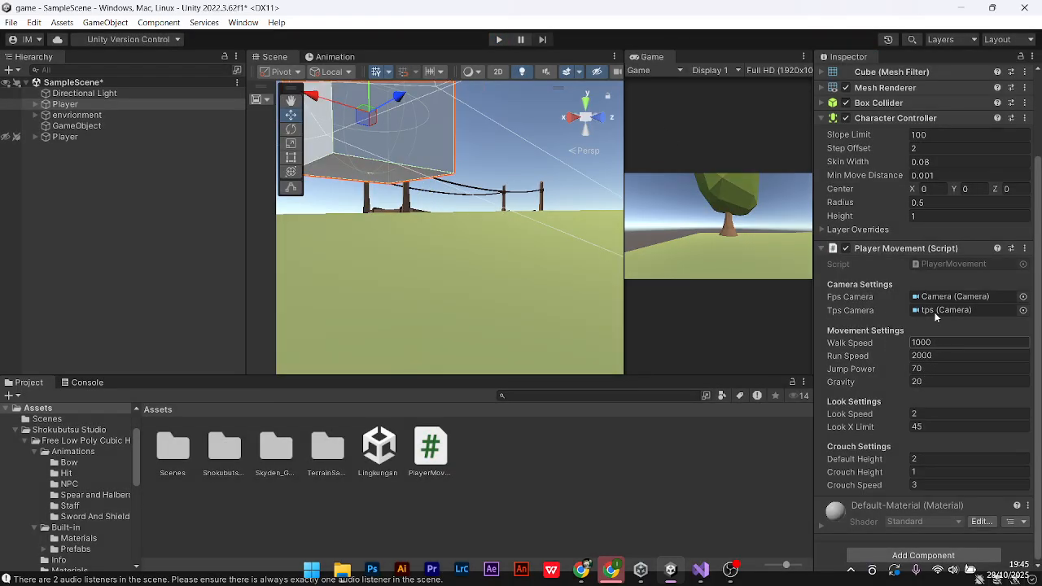
Run the game again and examine the cube Player and the envrionment object in the Scene view
left_click(499, 39)
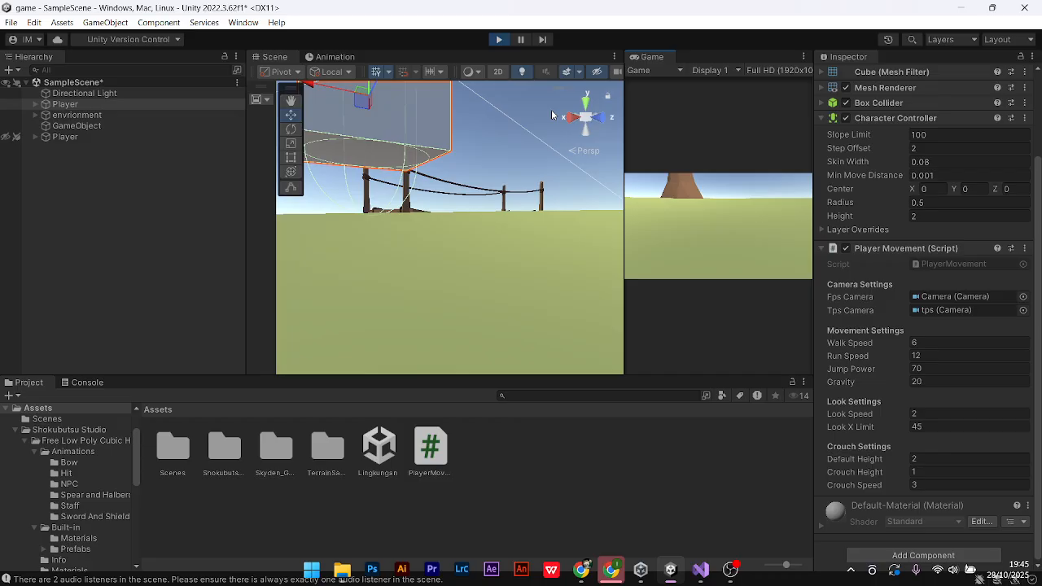
key("f")
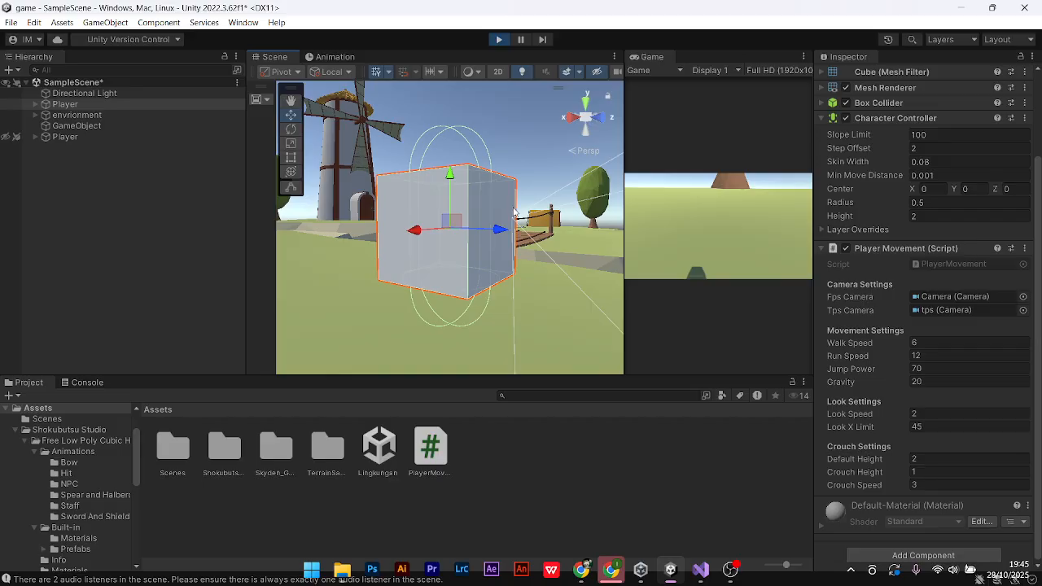
right_click_drag(544, 196, 566, 196)
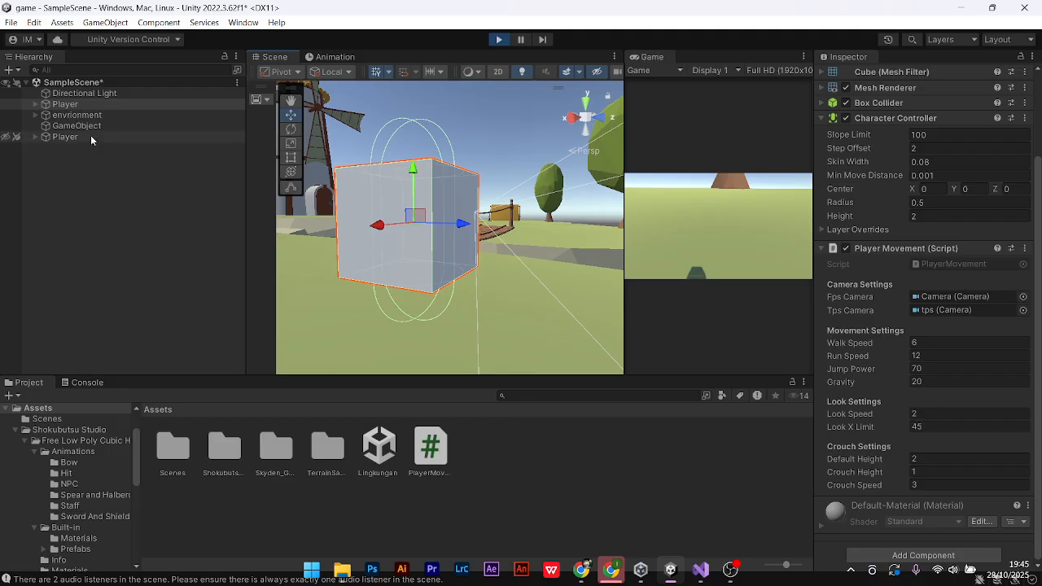
left_click(96, 115)
key("f")
right_click_drag(493, 193, 342, 186)
left_click(326, 174)
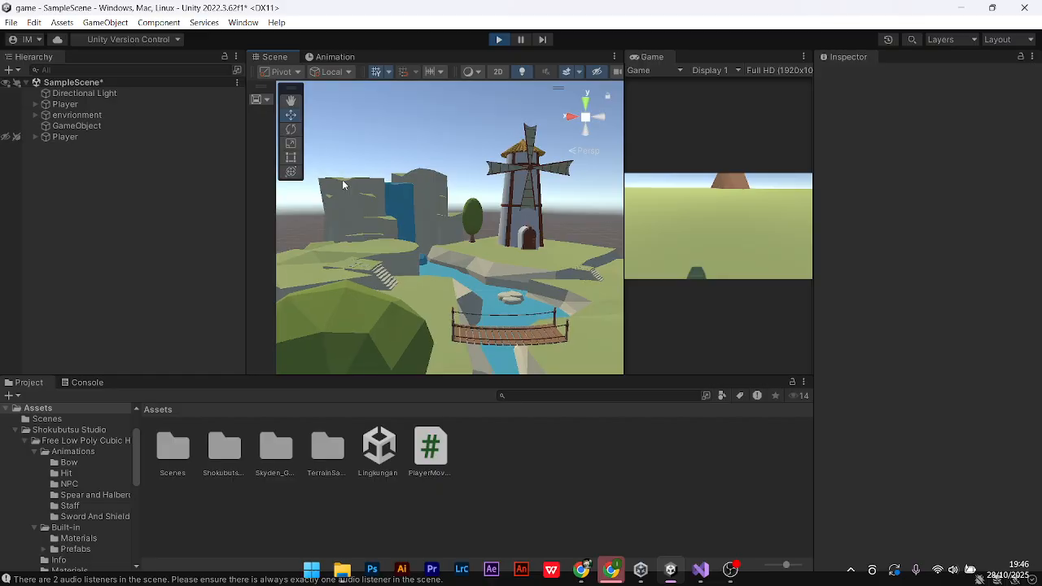